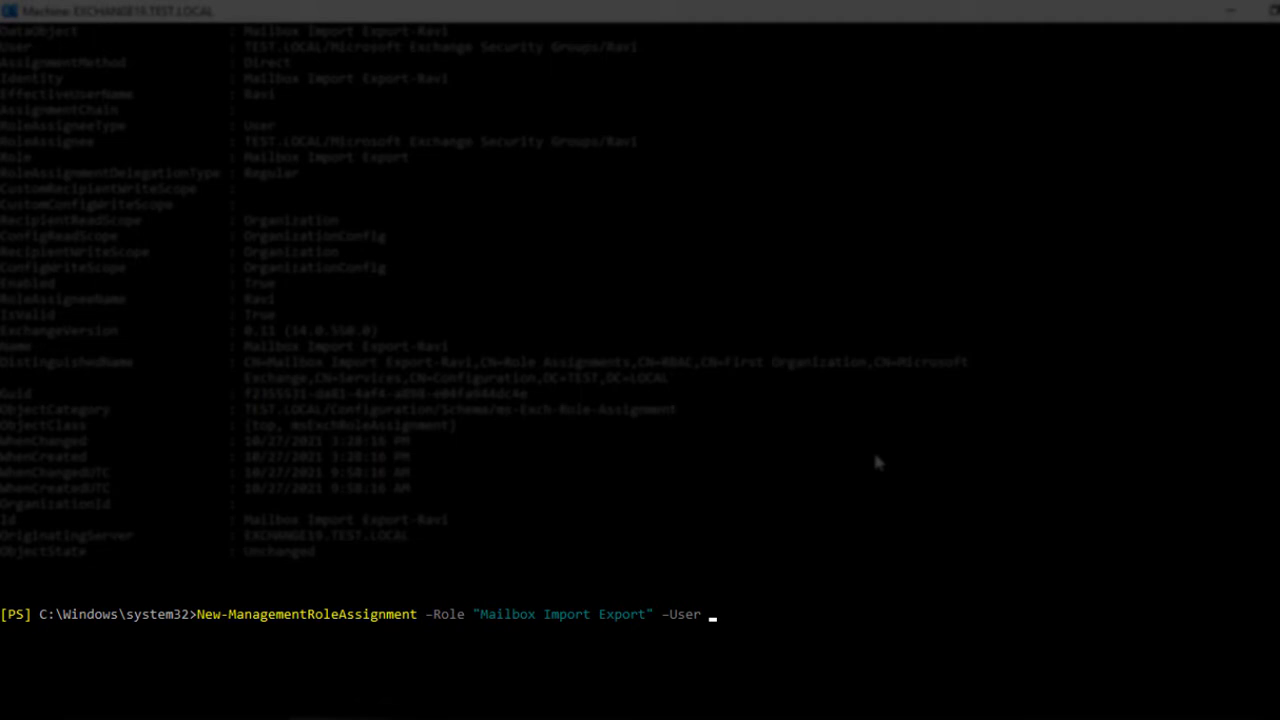
# Assign the user the Mailbox Import Export role, then list that role's assignments with Get-ManagementRoleAssignment | fl.
pyautogui.write('Ravi')
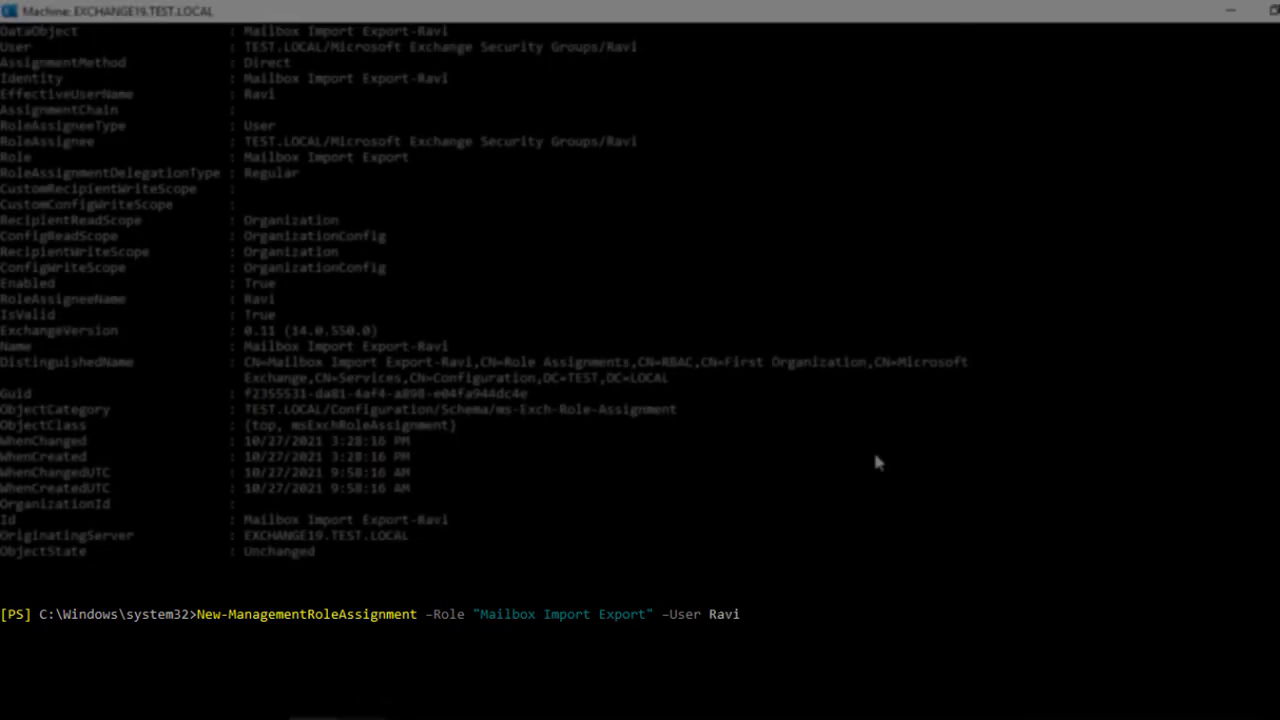
pyautogui.press('Return')
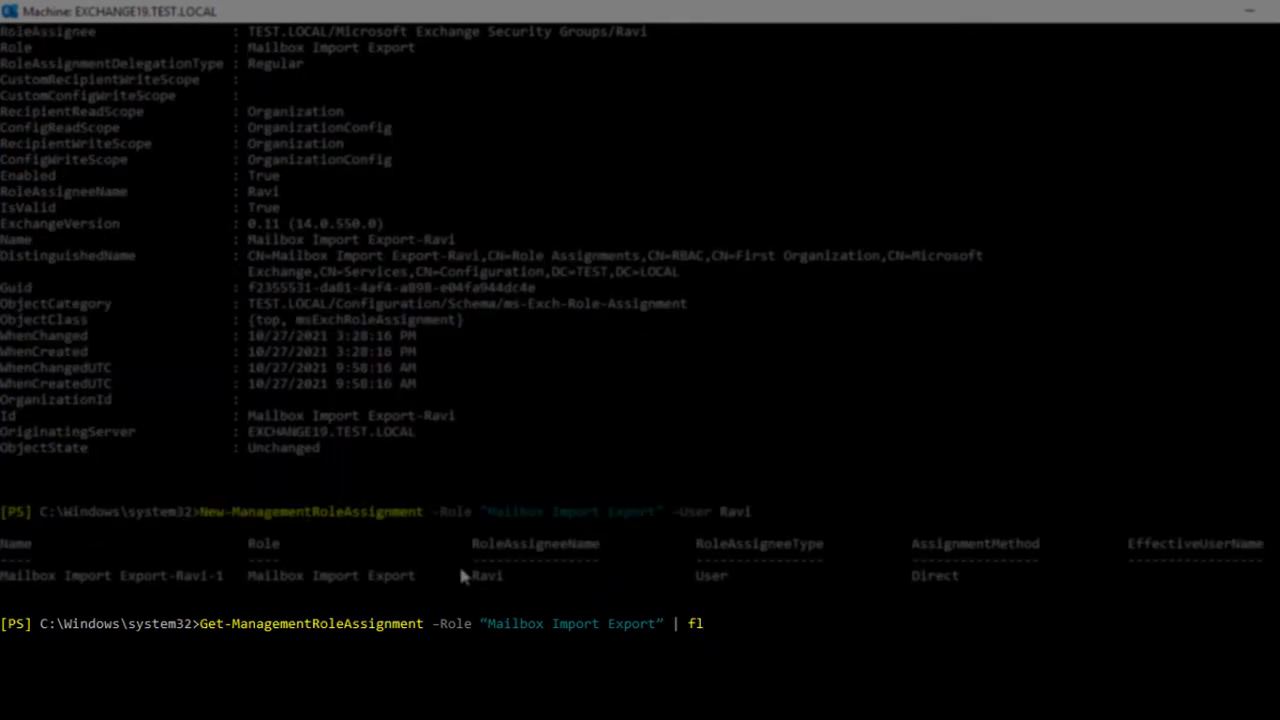
pyautogui.press('BackSpace')
pyautogui.write('l')
pyautogui.write(' Ra')
pyautogui.write('vi')
pyautogui.press('Return')
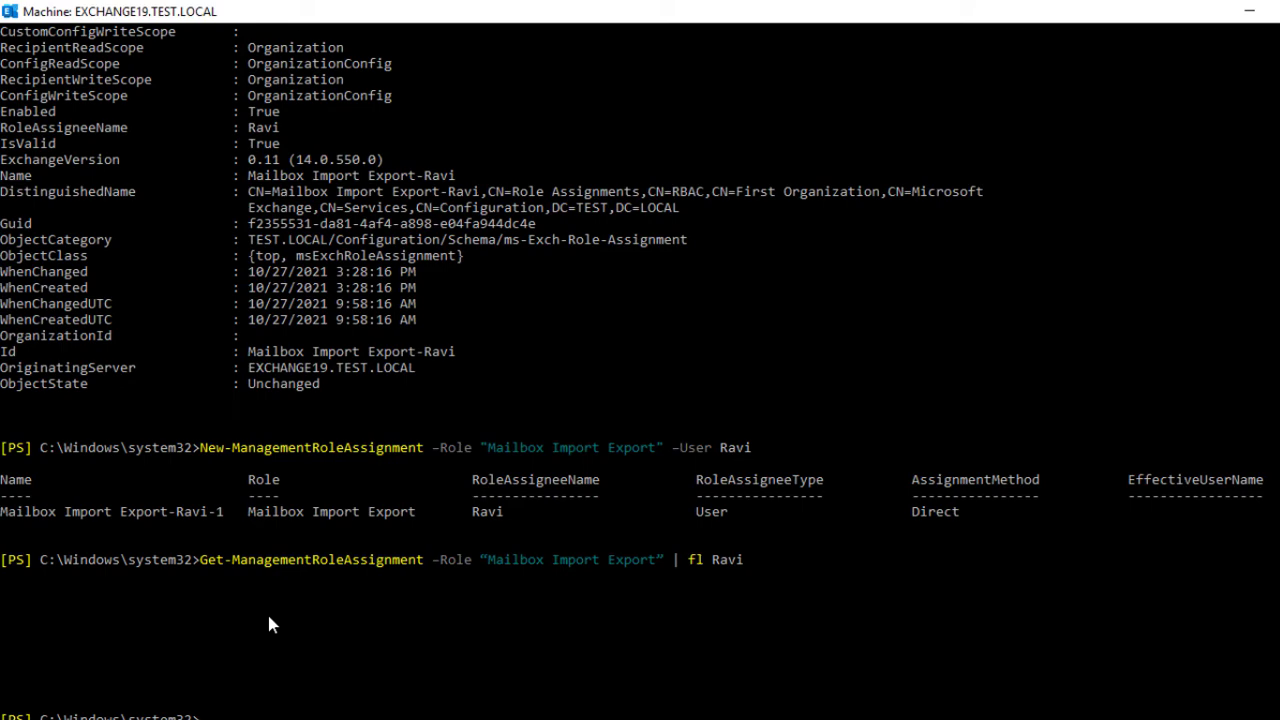
pyautogui.scroll(-3, 268, 622)
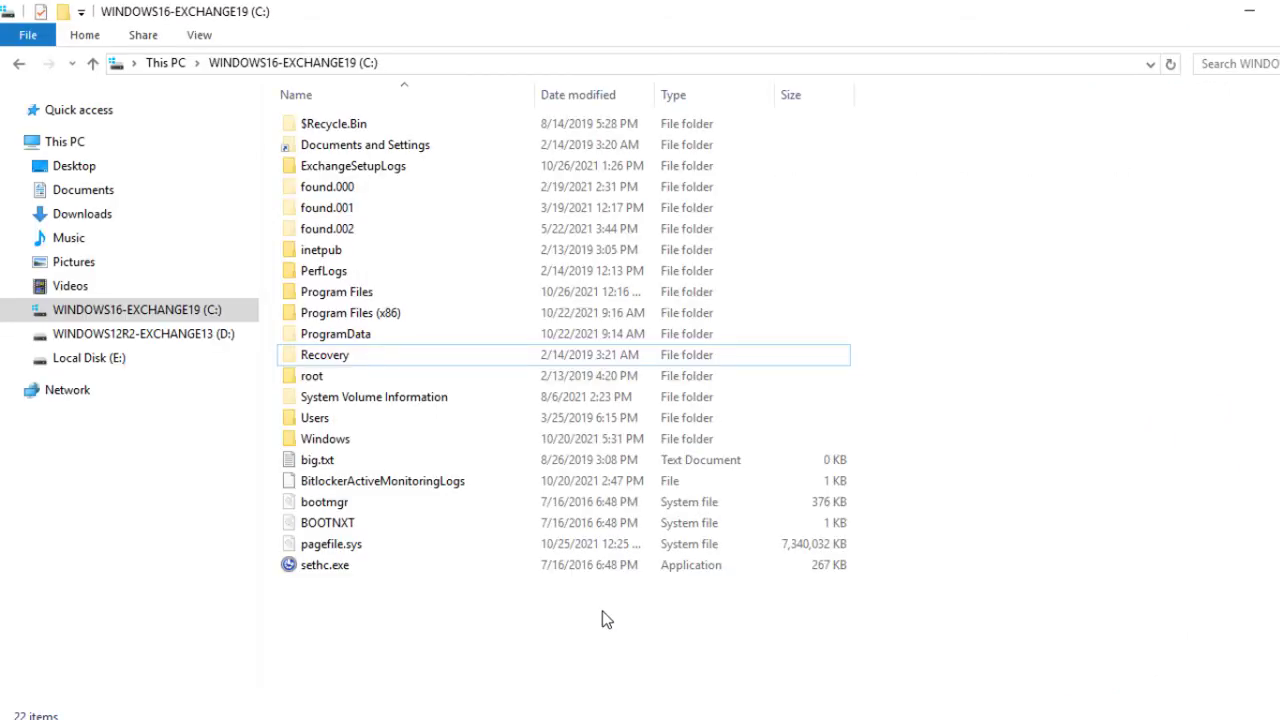
# Create a folder called PSTExport in the root of the C: drive.
pyautogui.rightClick(607, 611)
pyautogui.moveTo(700, 564)
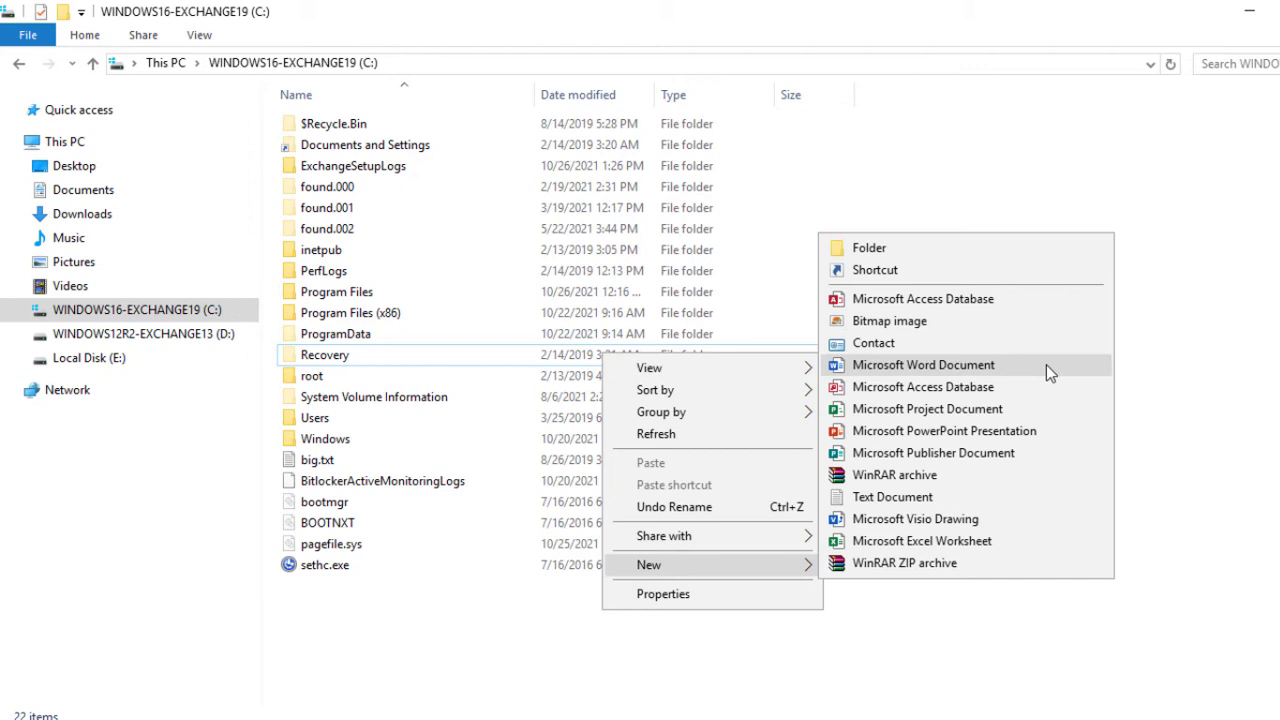
pyautogui.click(1035, 251)
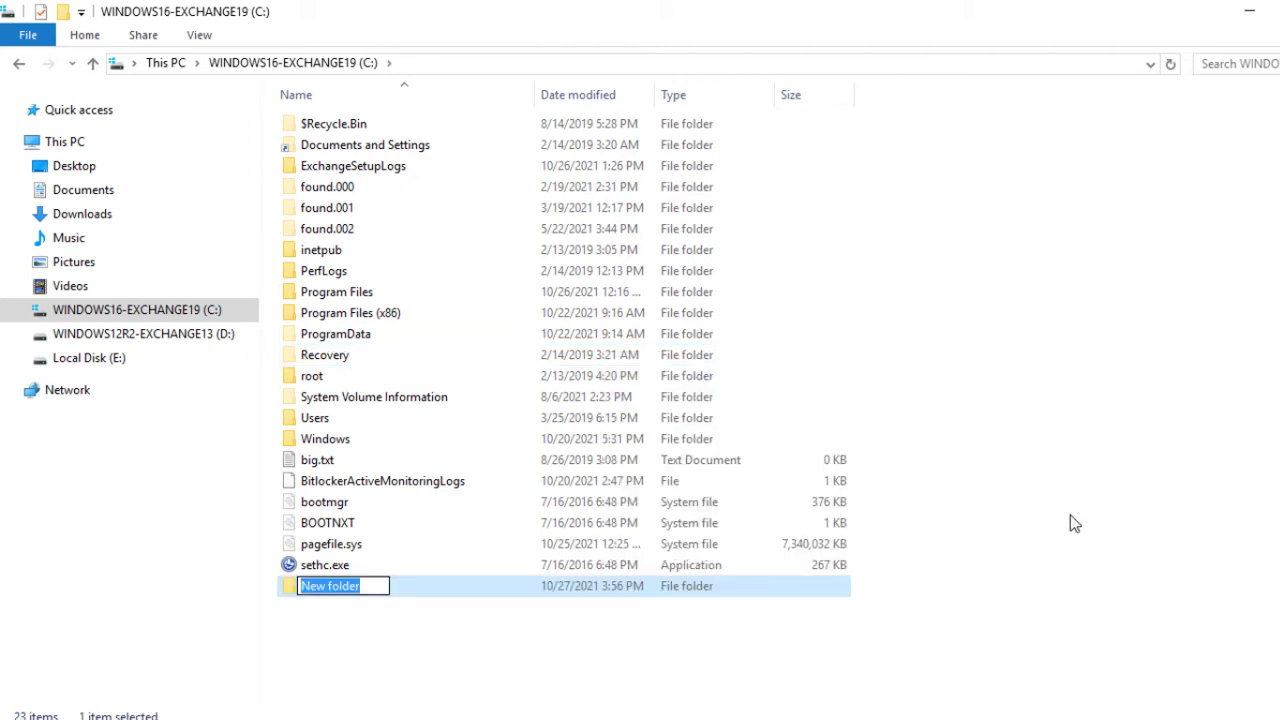
pyautogui.write('PSTExport')
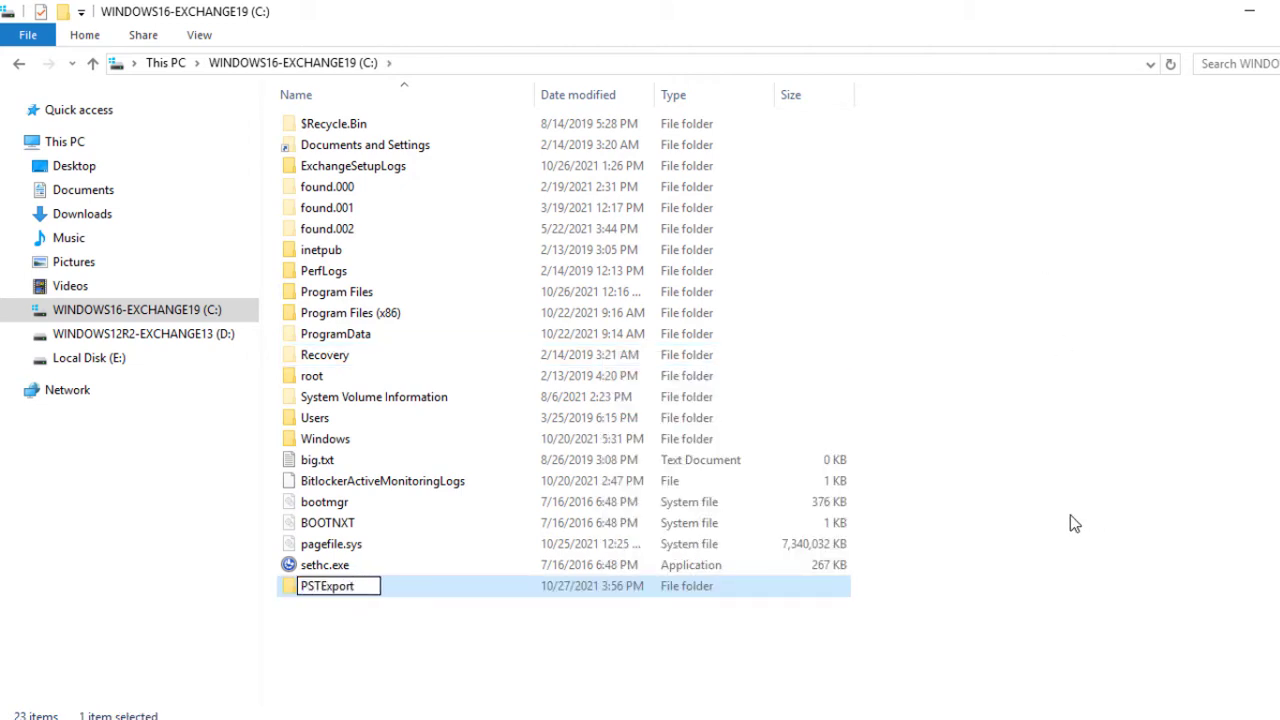
pyautogui.press('Return')
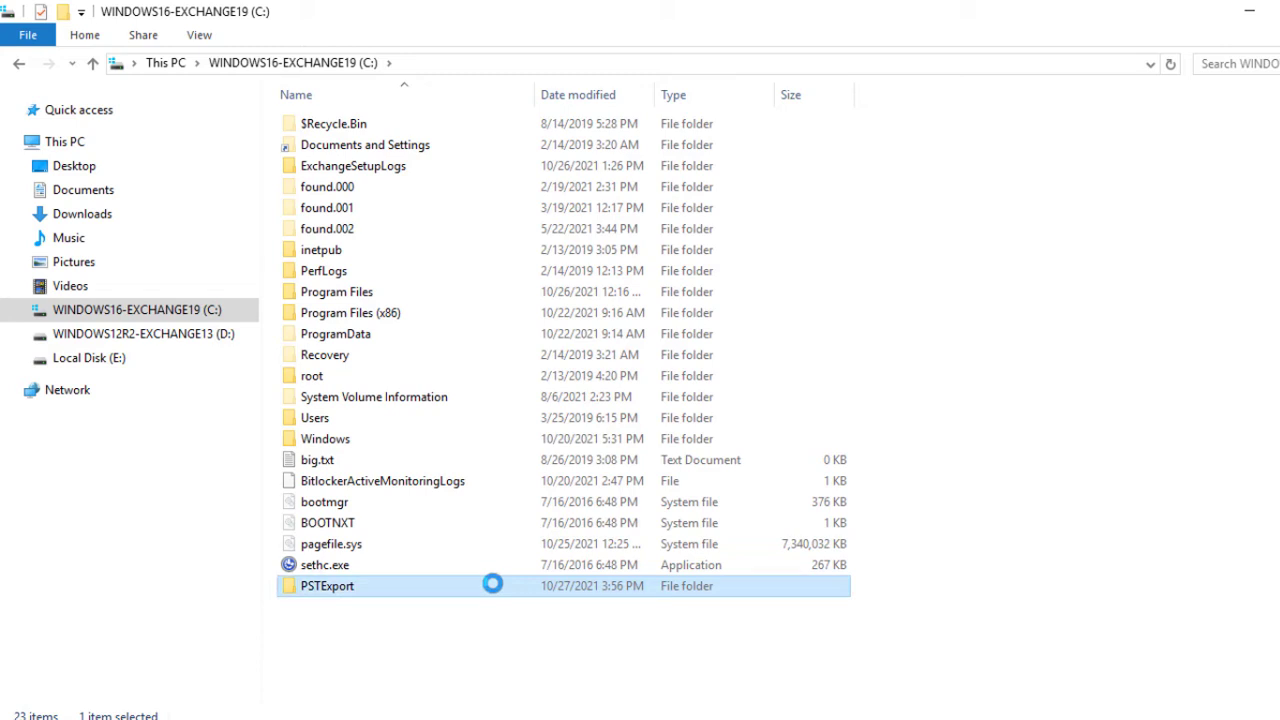
# Turn on Share this folder for PSTExport in its Advanced Sharing settings.
pyautogui.rightClick(492, 585)
pyautogui.click(507, 567)
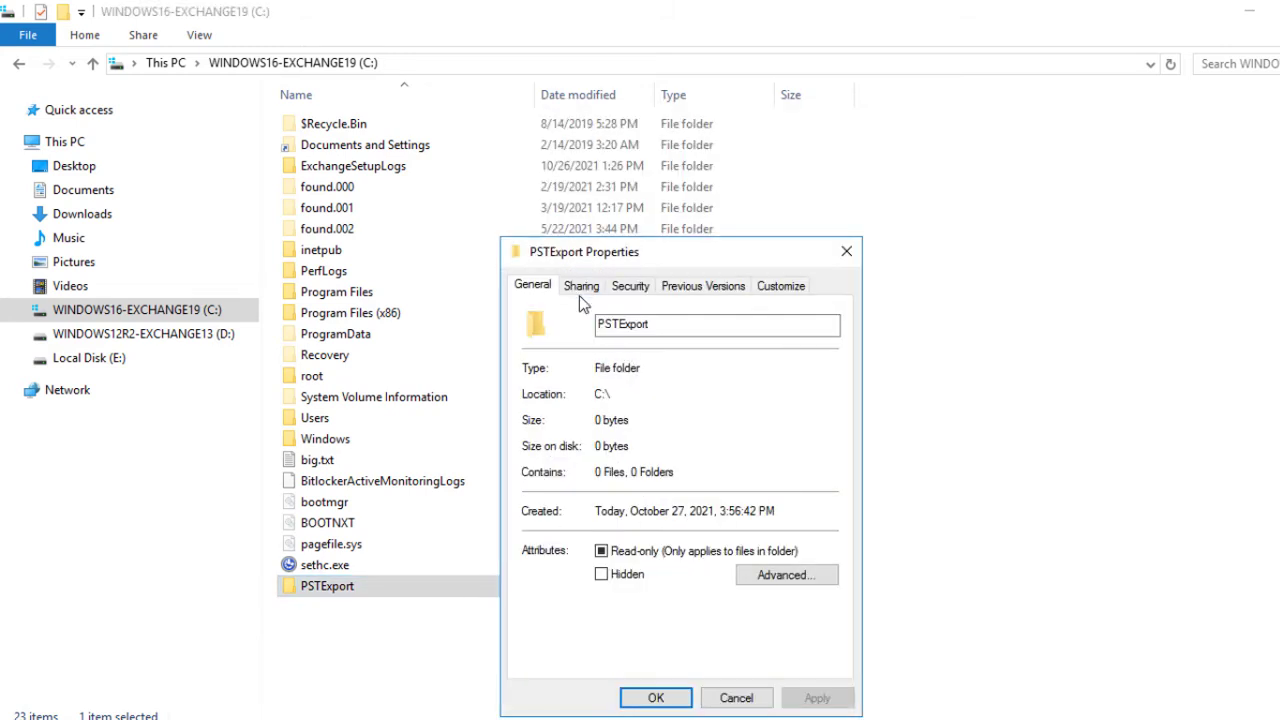
pyautogui.click(581, 287)
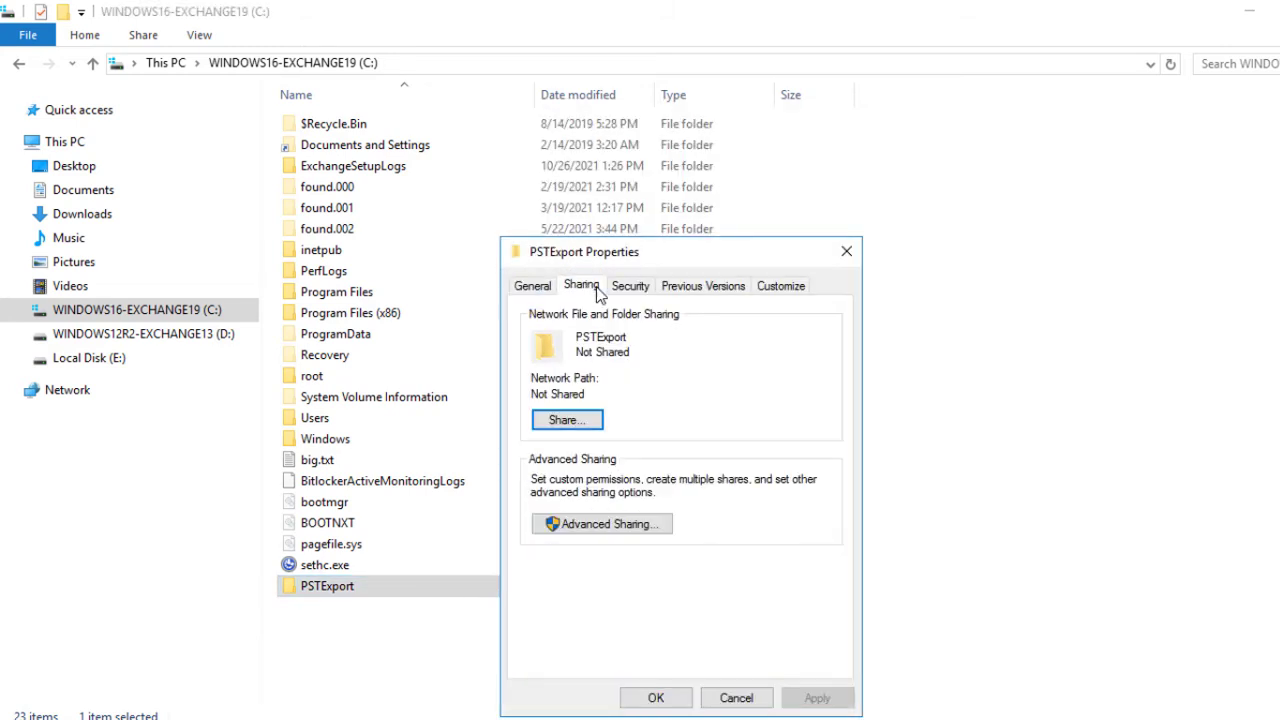
pyautogui.click(641, 527)
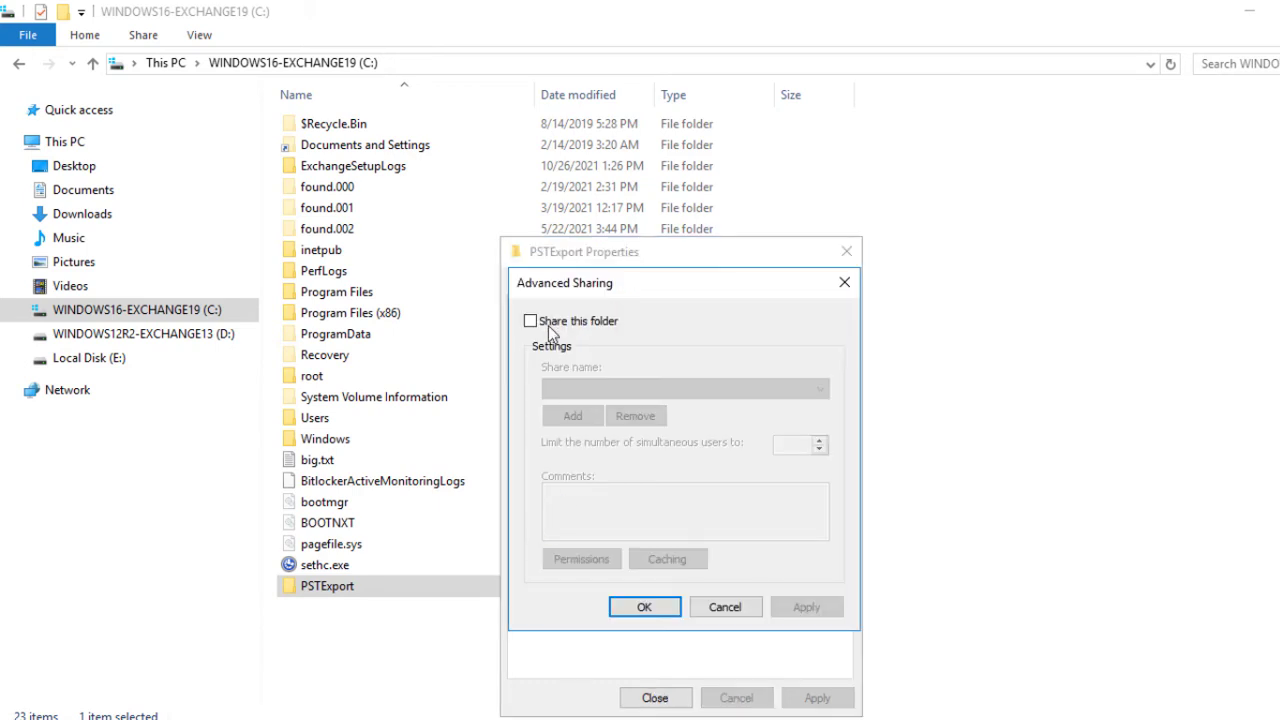
pyautogui.click(531, 322)
# Add Exchange Trusted Subsystem to the share permissions with Full Control allowed.
pyautogui.click(590, 561)
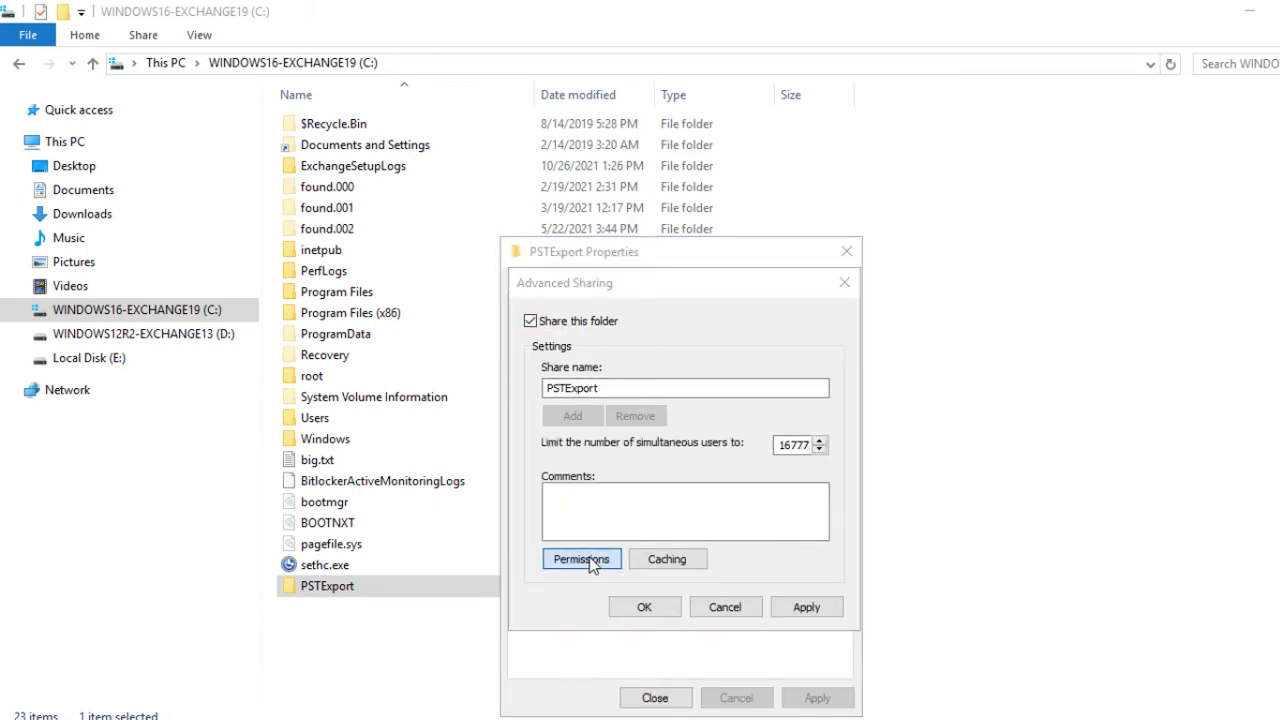
pyautogui.click(747, 472)
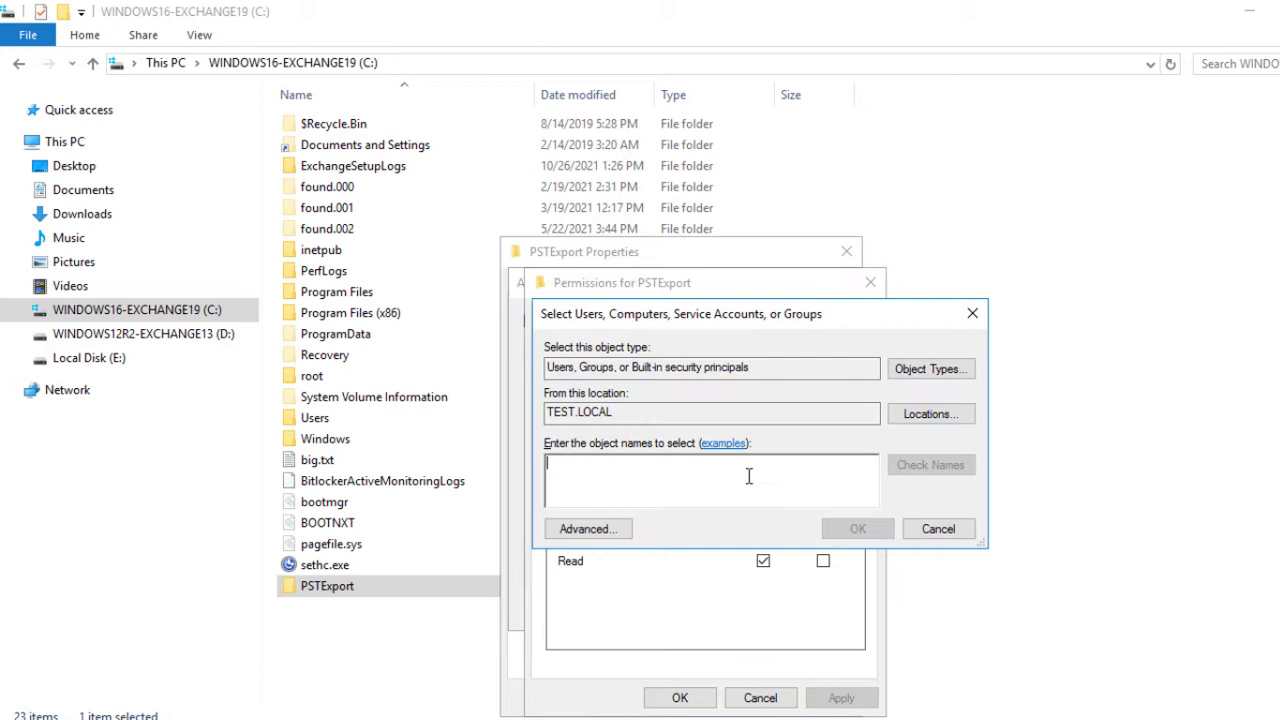
pyautogui.write('Exchange Trusted Subsystem')
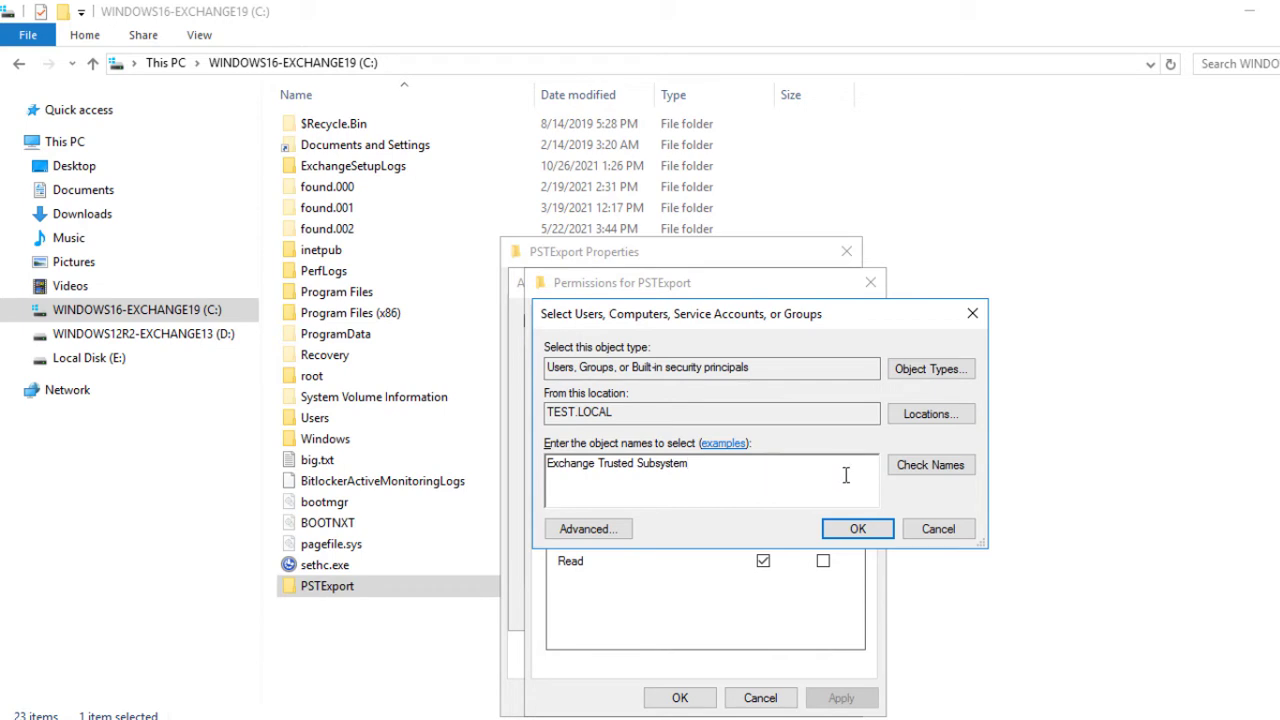
pyautogui.click(925, 477)
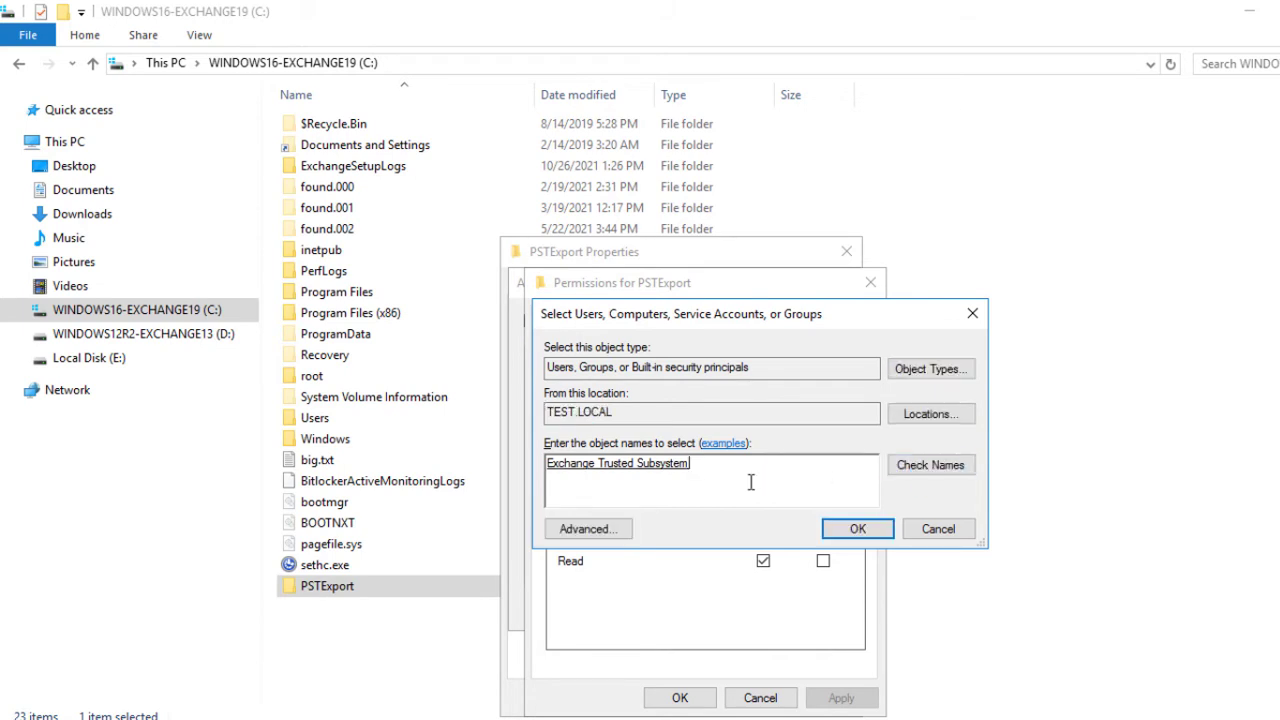
pyautogui.click(842, 529)
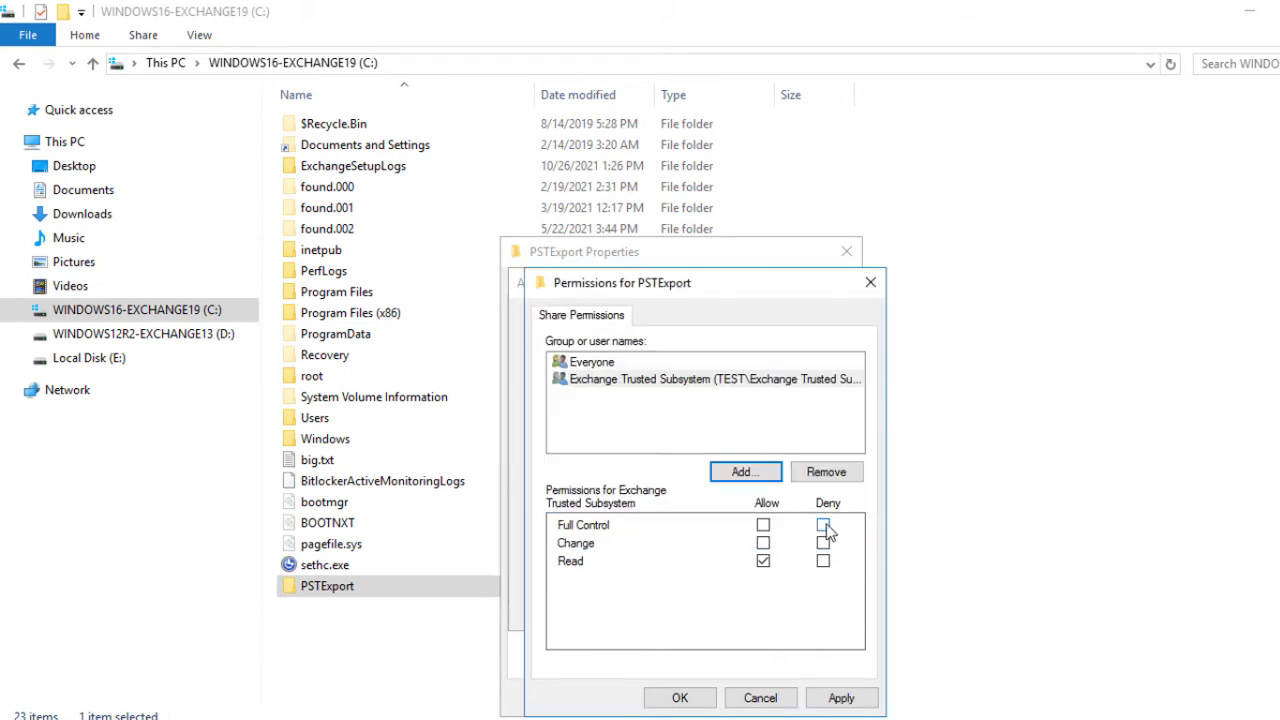
pyautogui.click(763, 526)
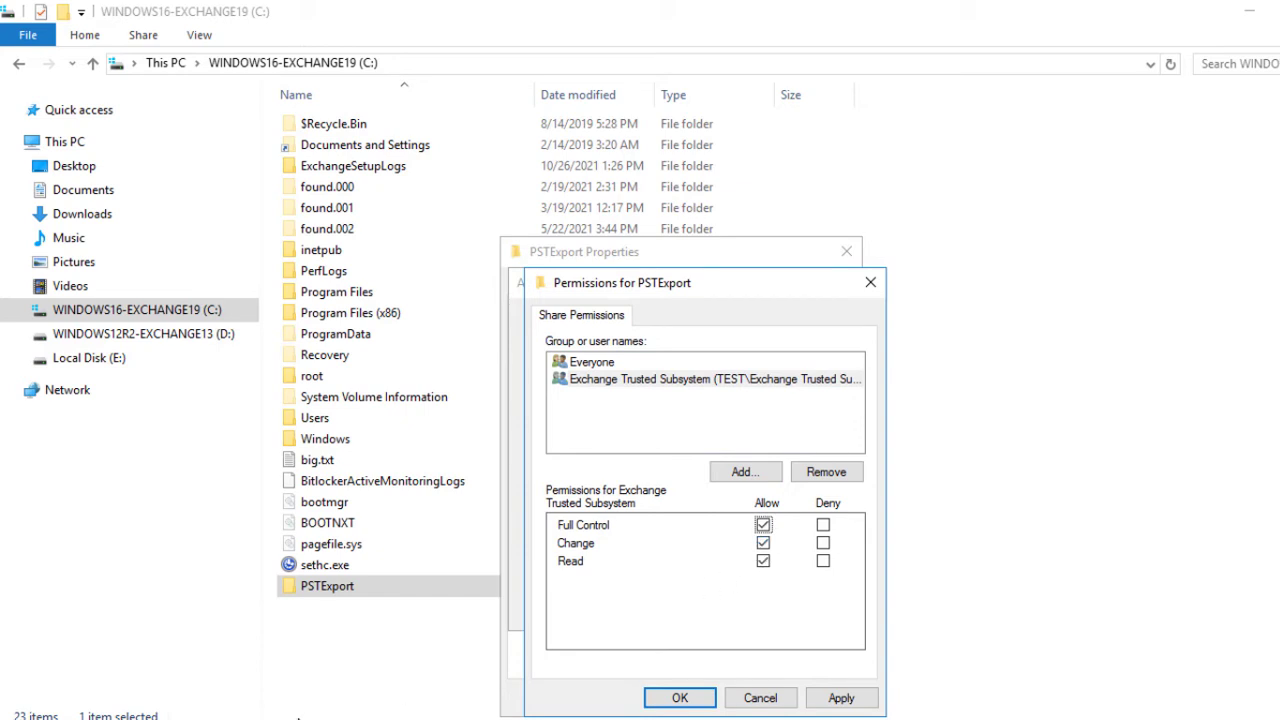
pyautogui.press('Return')
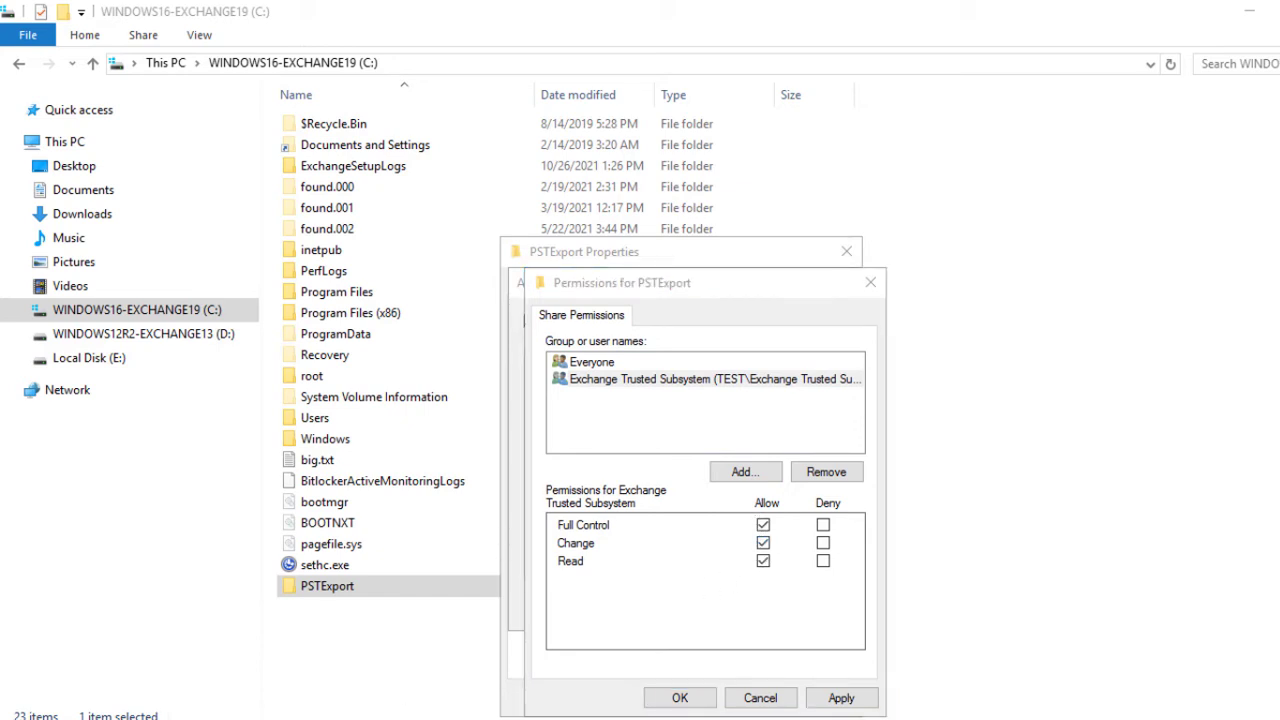
pyautogui.click(700, 384)
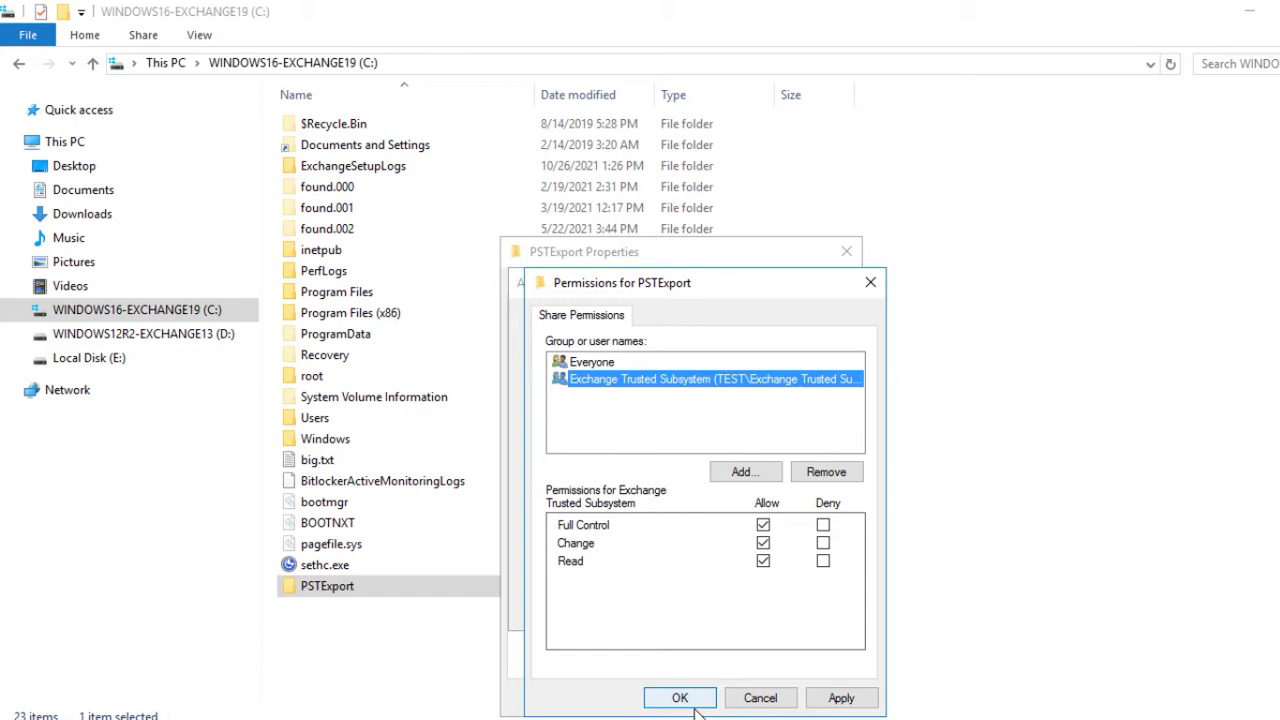
pyautogui.click(843, 698)
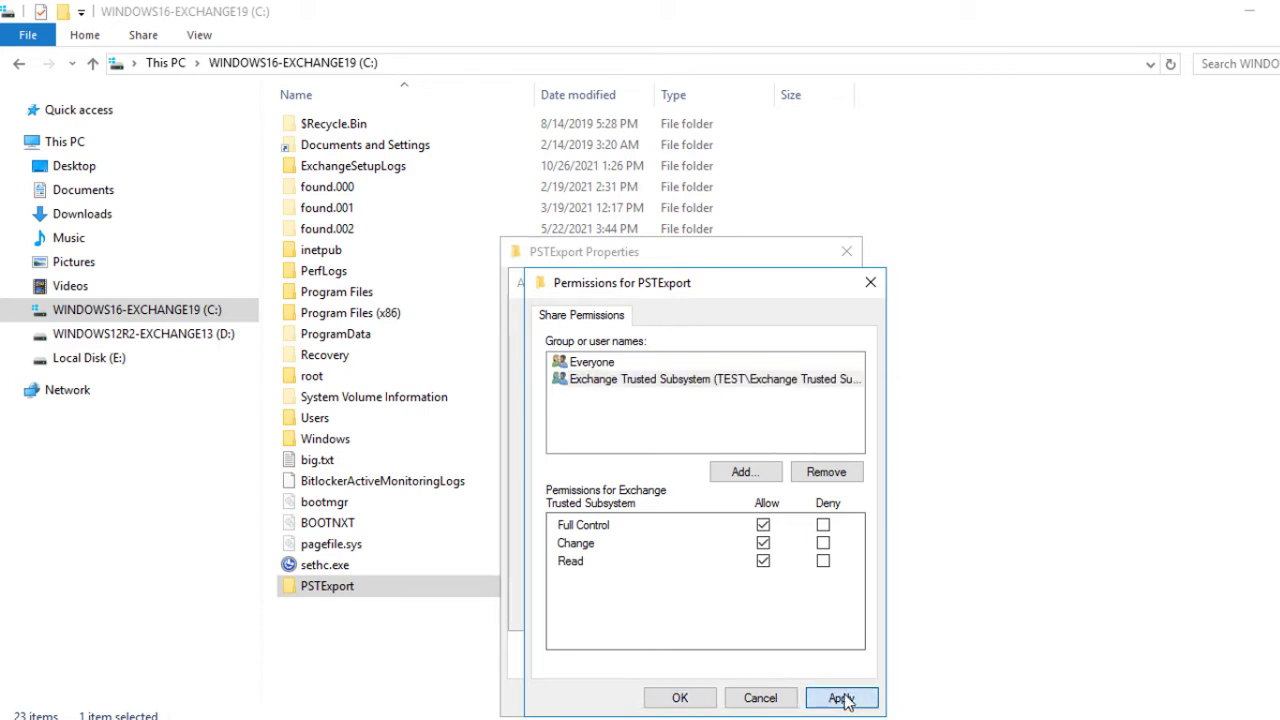
pyautogui.click(676, 697)
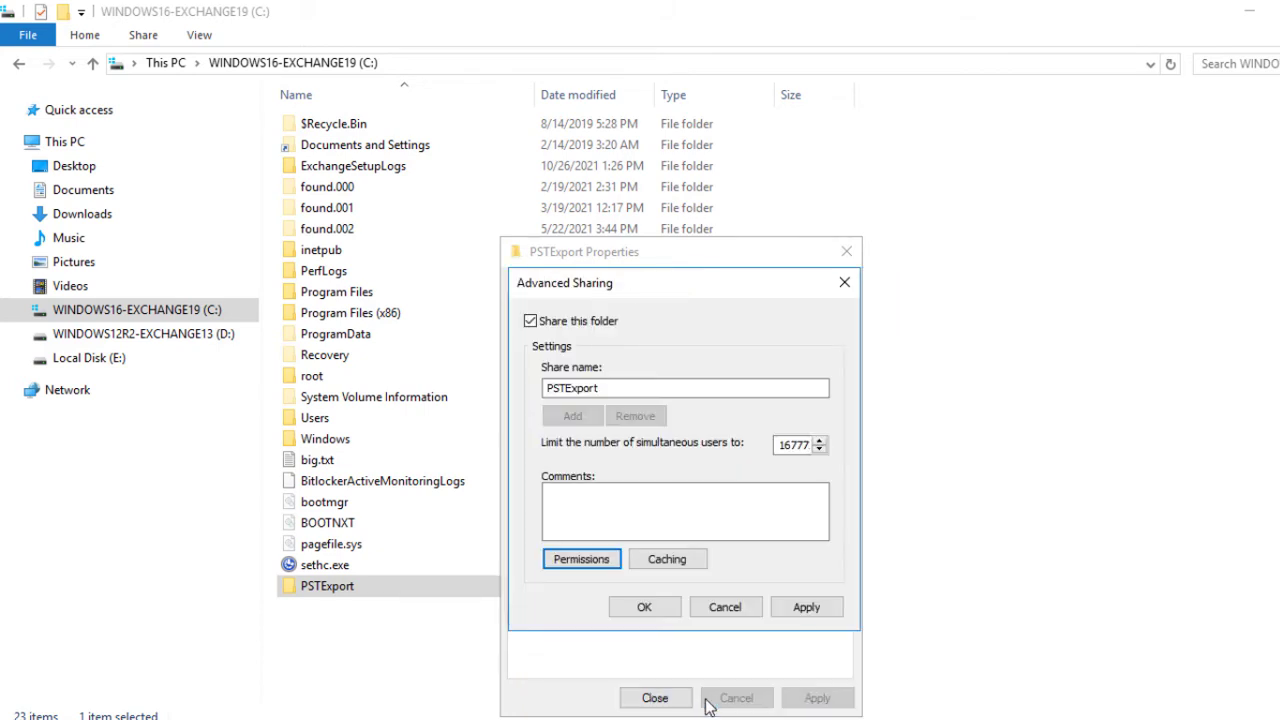
# Copy the \\EXCHANGE19\PSTExport network path and paste it into a Notepad note.
pyautogui.click(648, 609)
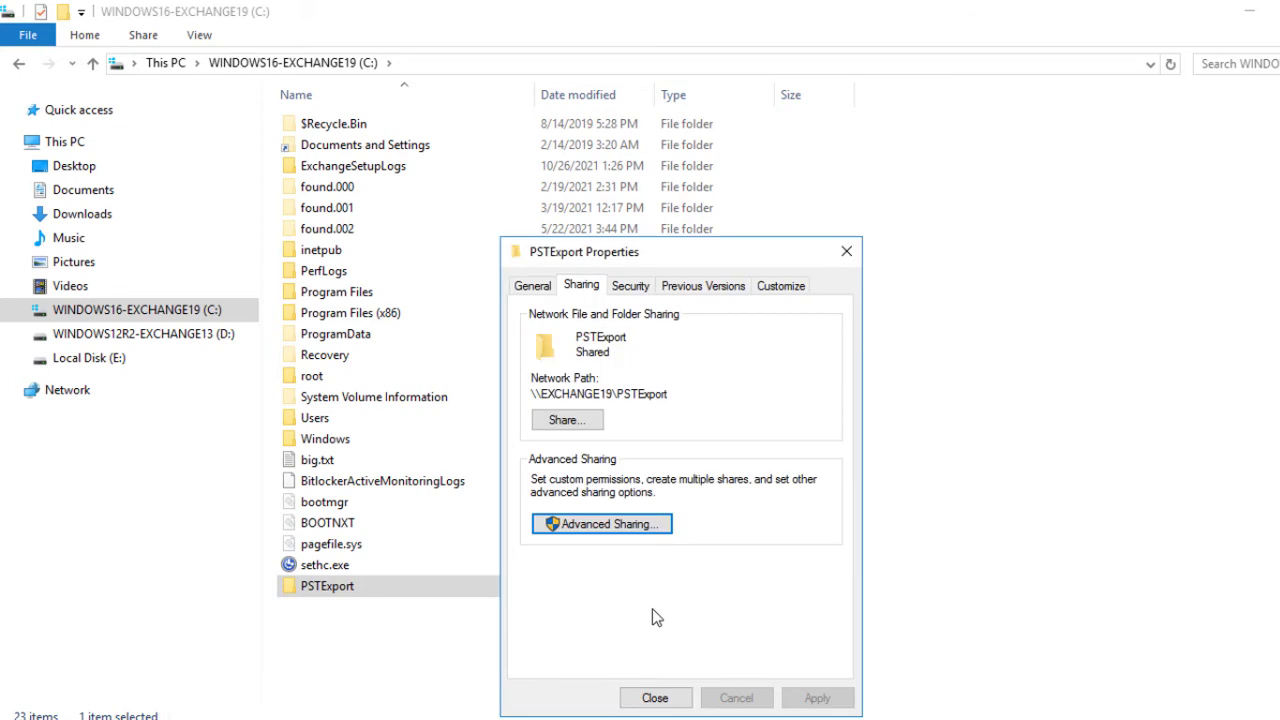
pyautogui.doubleClick(635, 400)
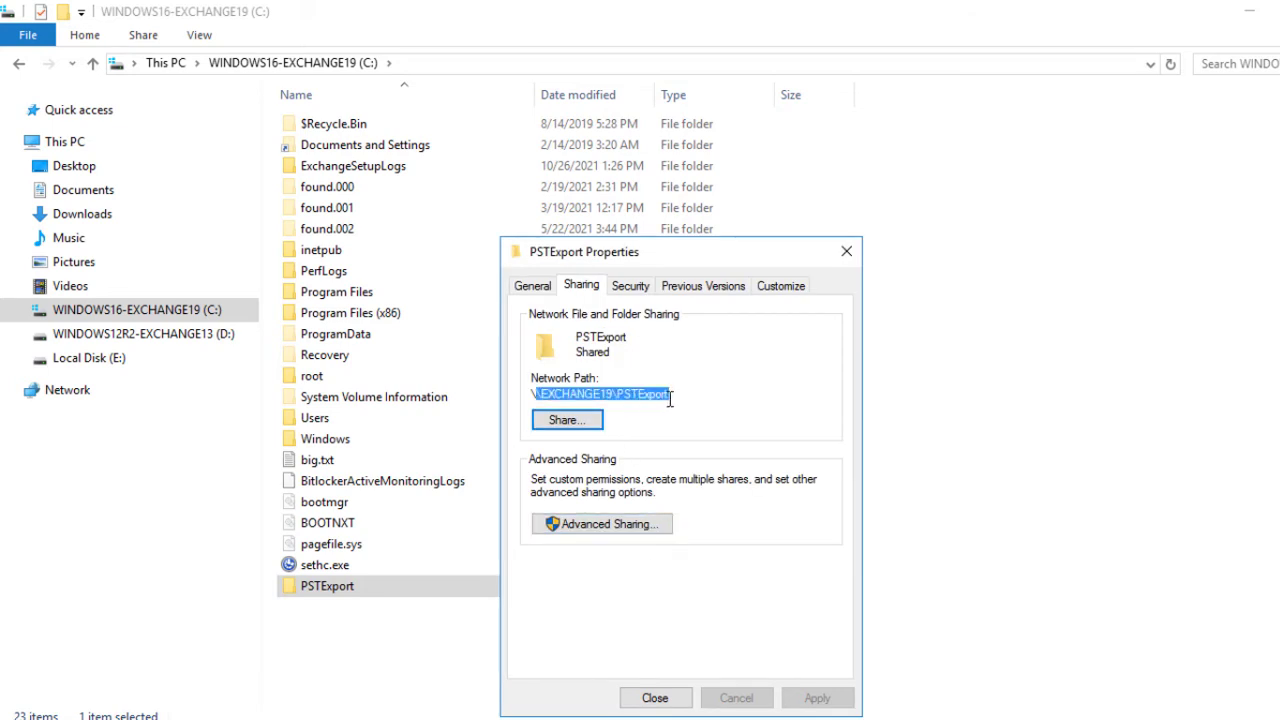
pyautogui.write('\\\\EXCHANGE19\\PSTExport')
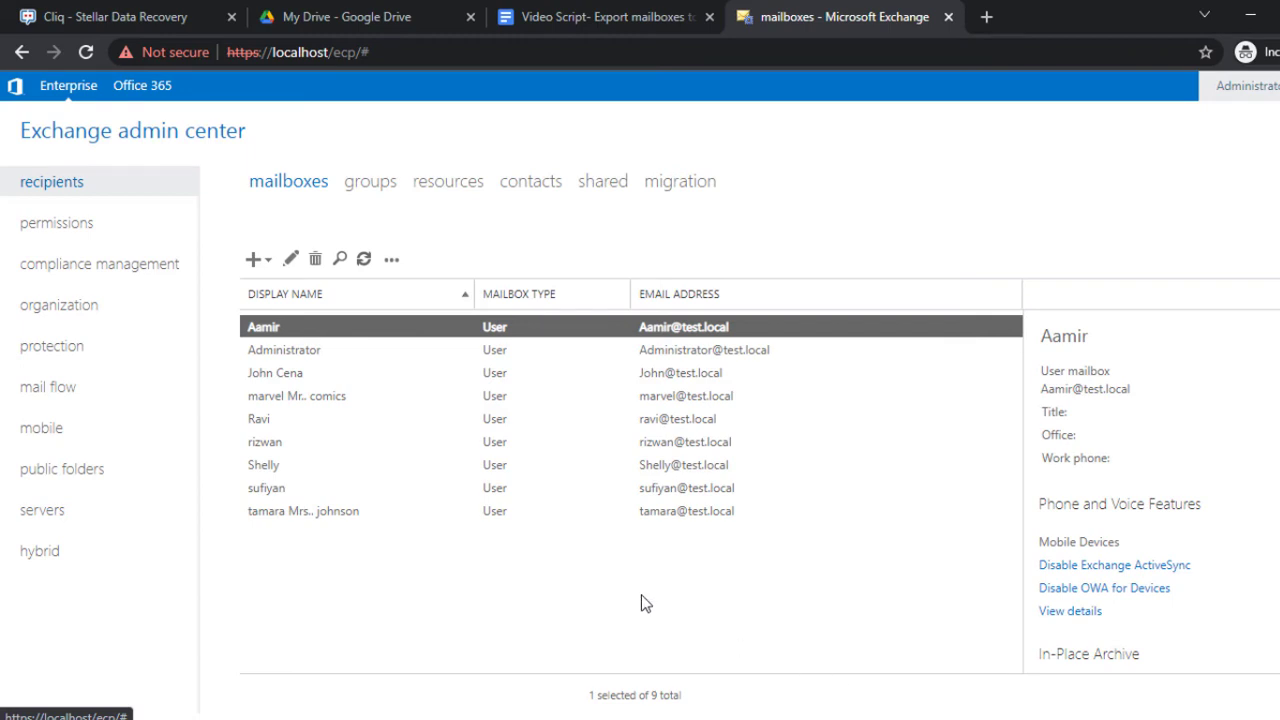
# Export the selected user's mailbox to a .pst in \\EXCHANGE19\PSTExport, keeping the completion email notification.
pyautogui.click(386, 427)
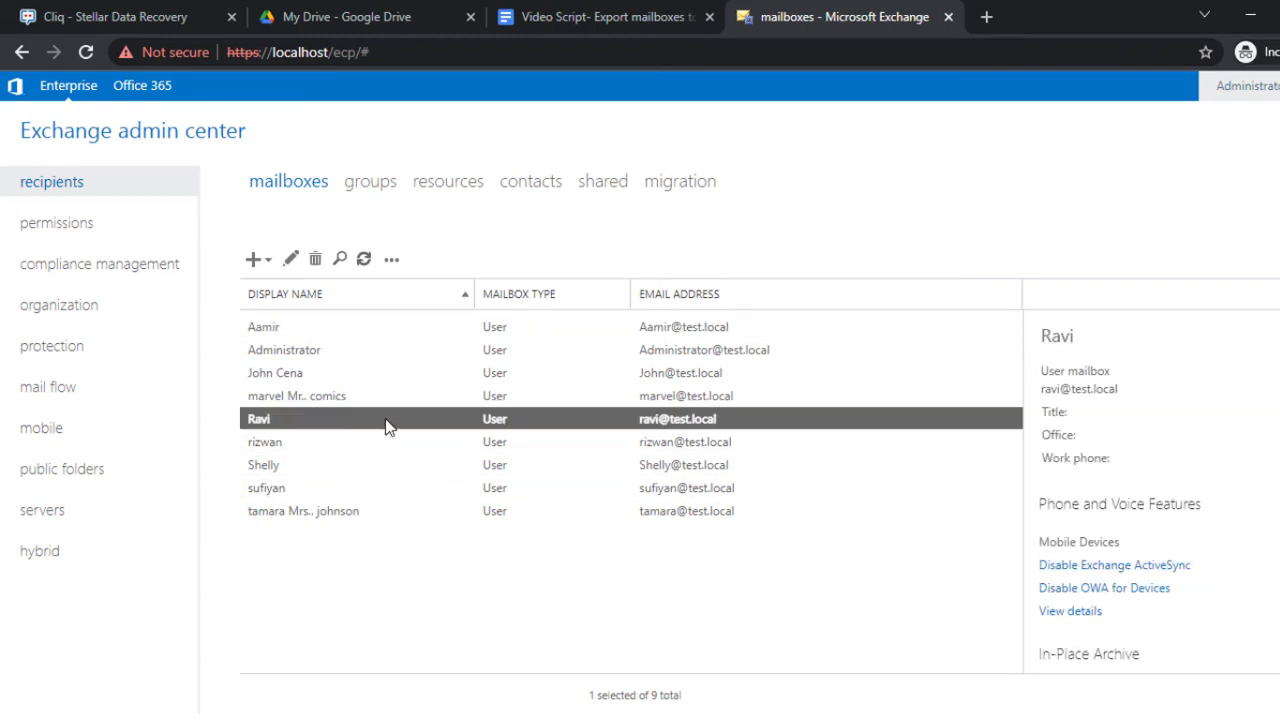
pyautogui.click(392, 262)
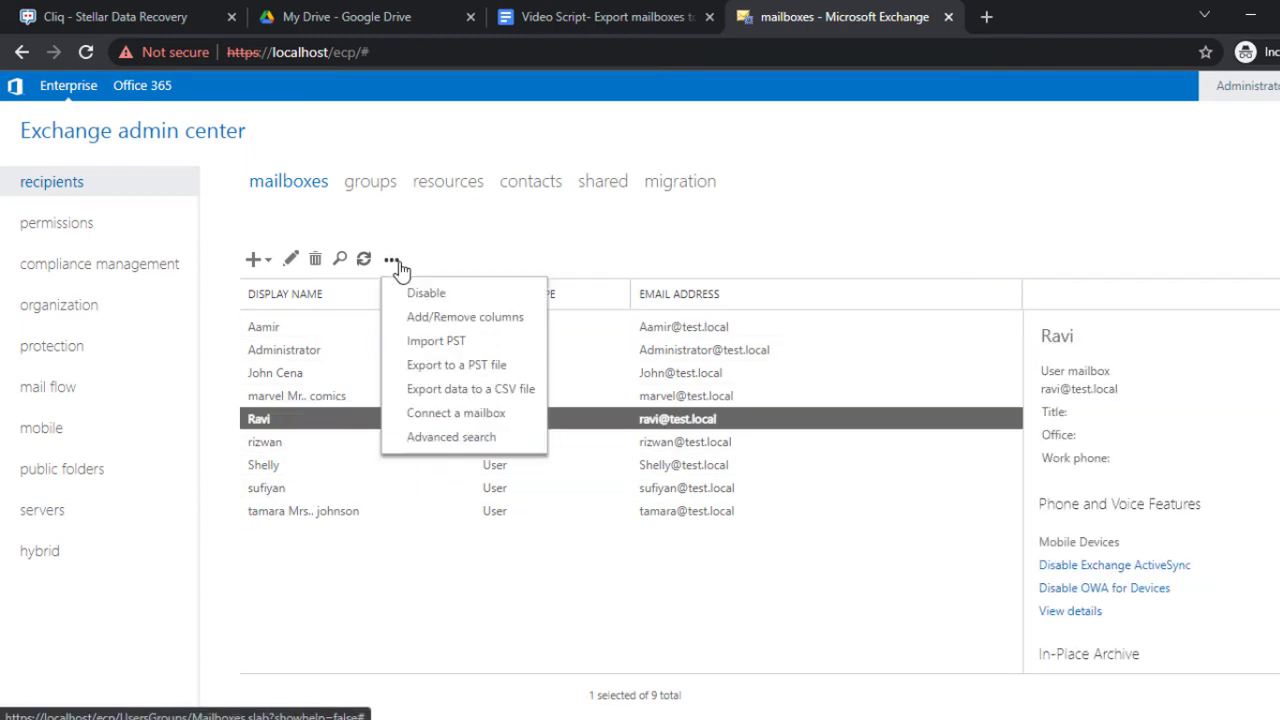
pyautogui.click(937, 398)
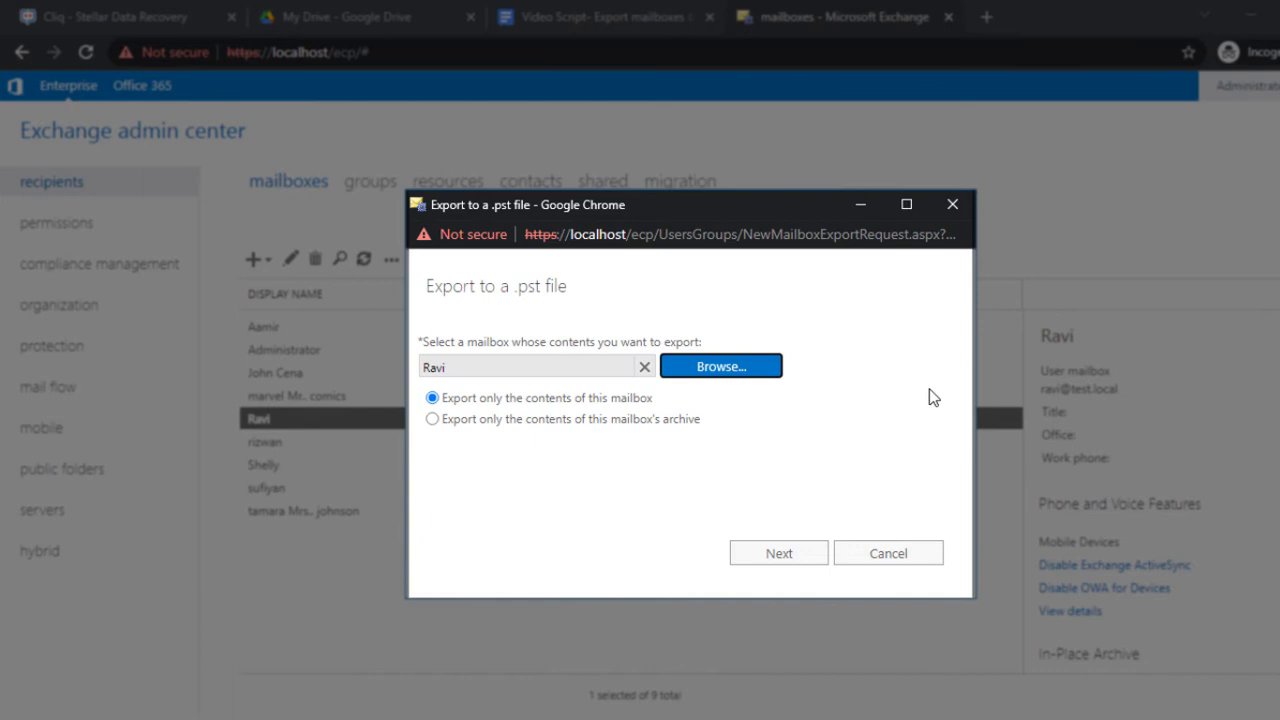
pyautogui.click(759, 543)
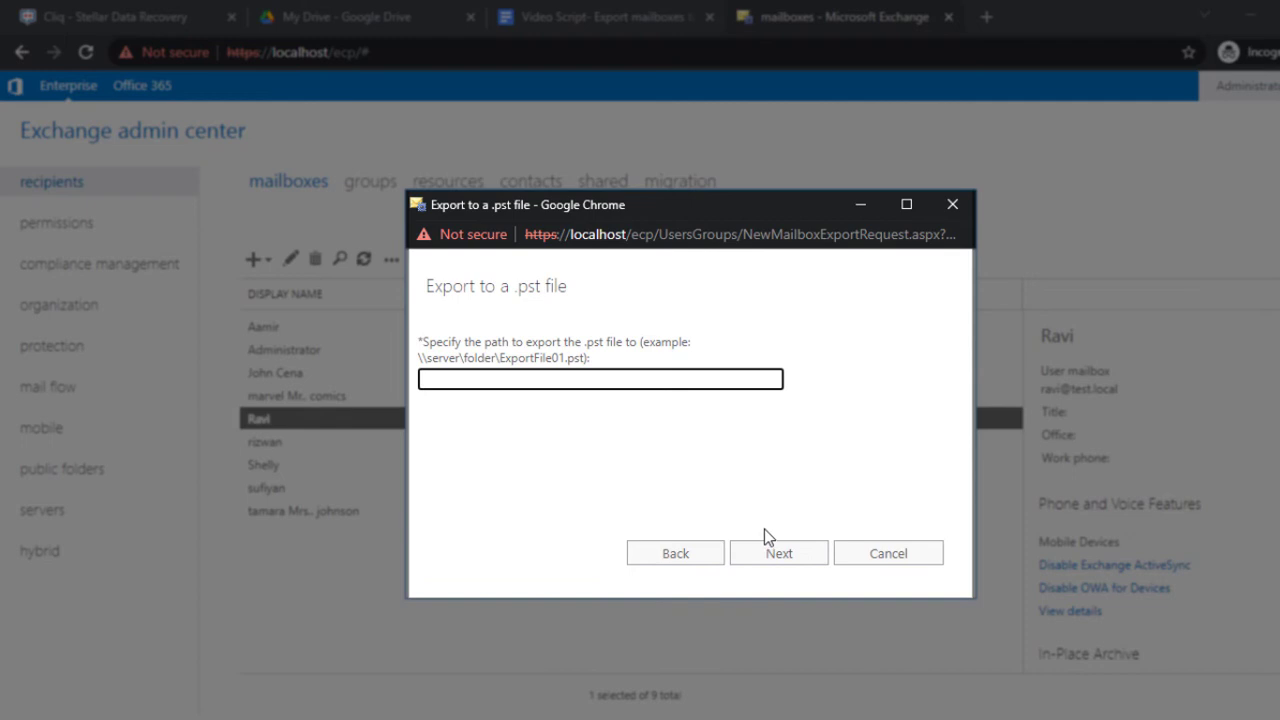
pyautogui.write('\\EXCHANGE19\\PSTExport')
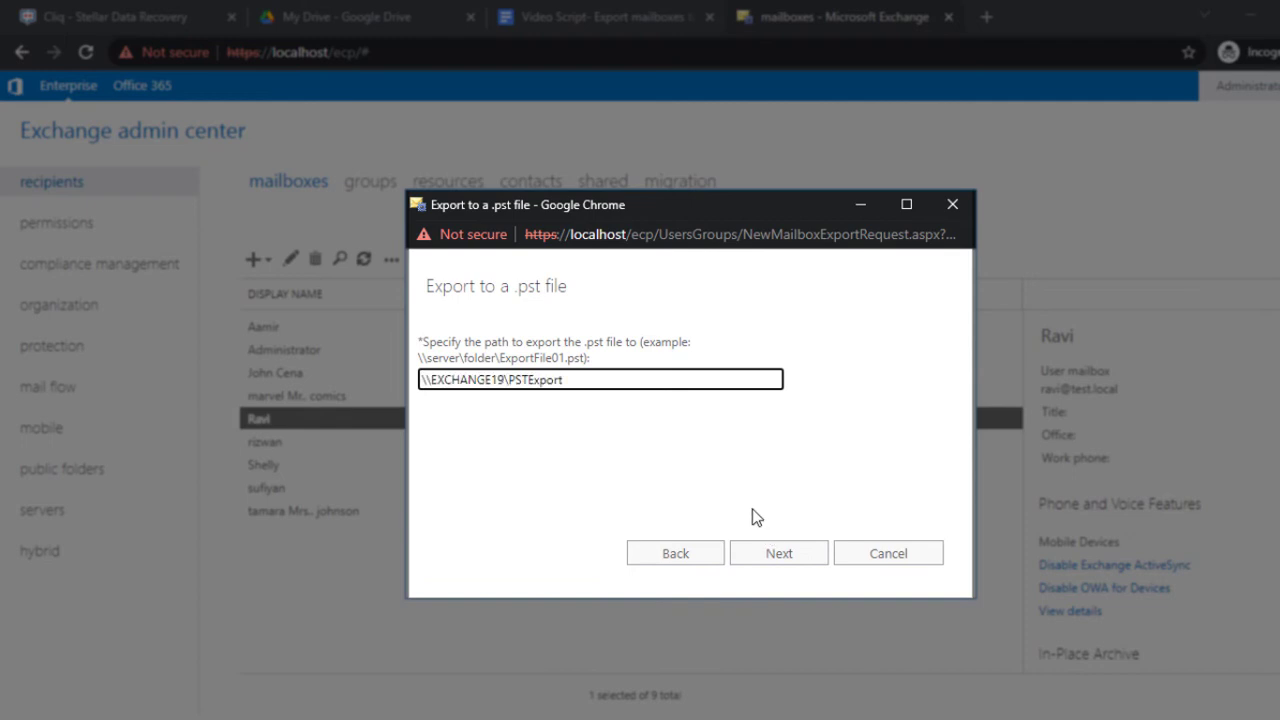
pyautogui.write('\\R')
pyautogui.write('avi.pst')
pyautogui.click(760, 558)
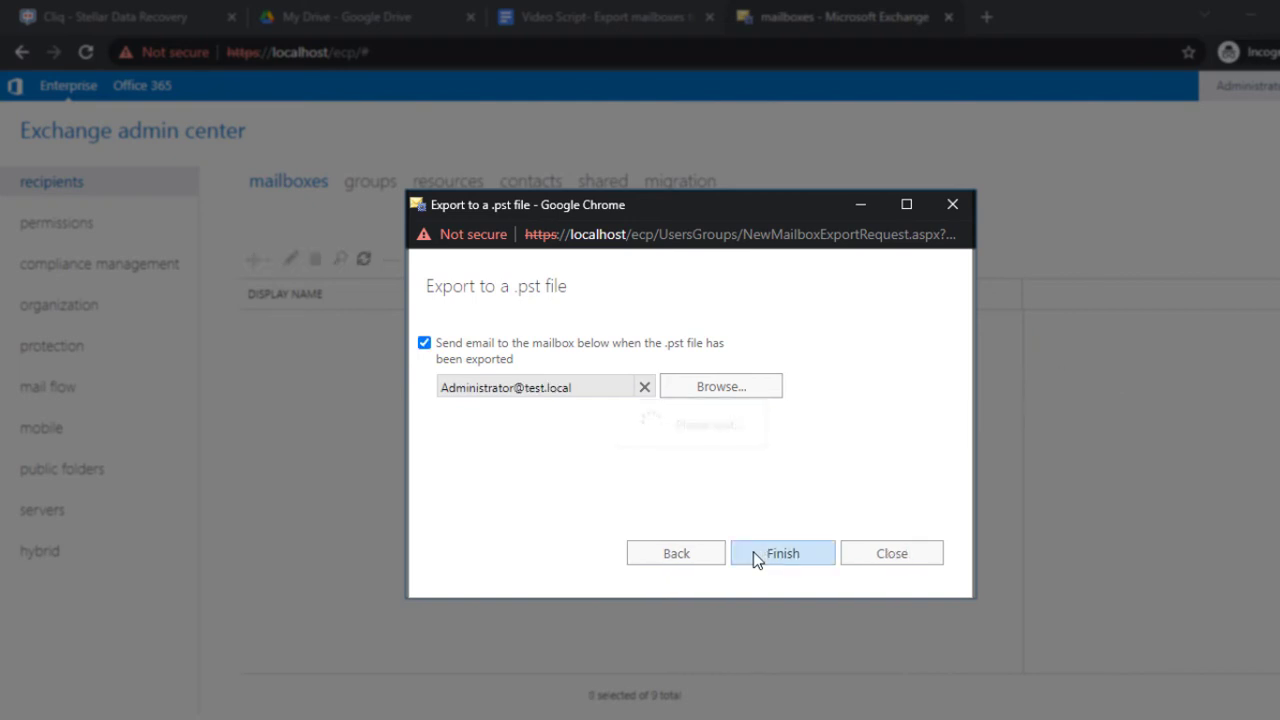
pyautogui.click(755, 556)
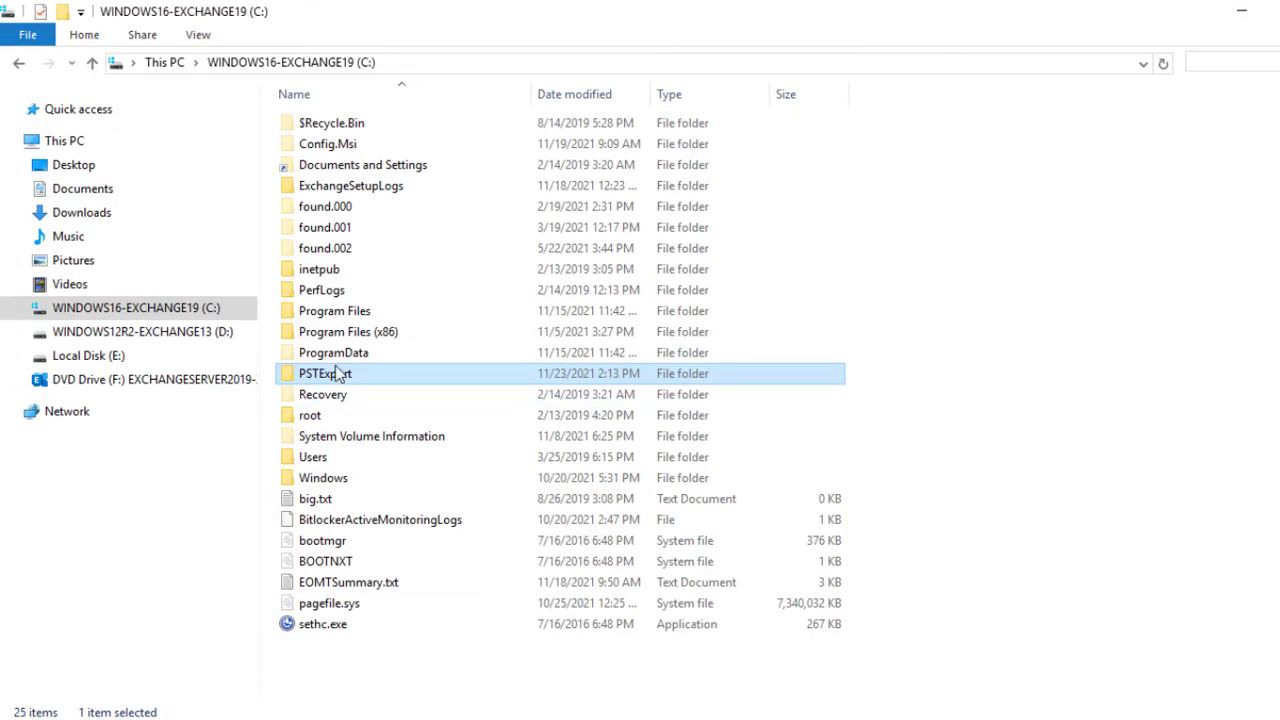
# Open PSTExport and confirm the exported 513 KB .pst file is present.
pyautogui.doubleClick(342, 378)
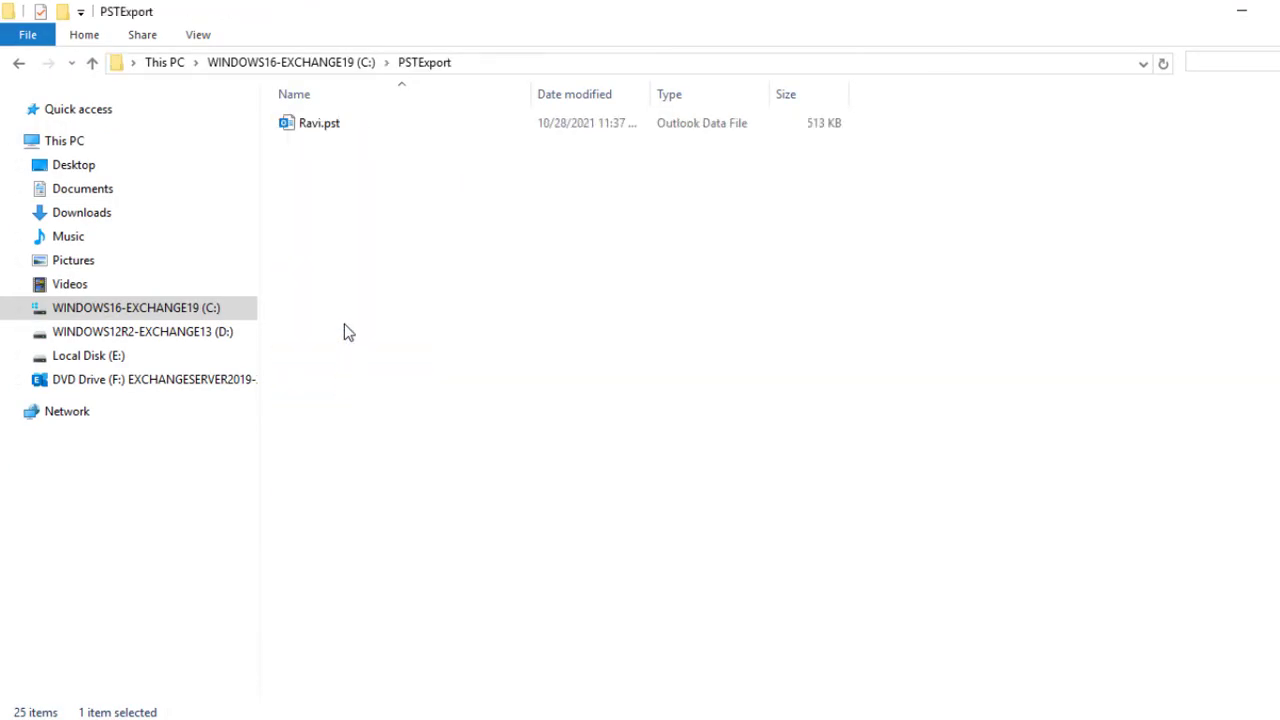
pyautogui.click(334, 130)
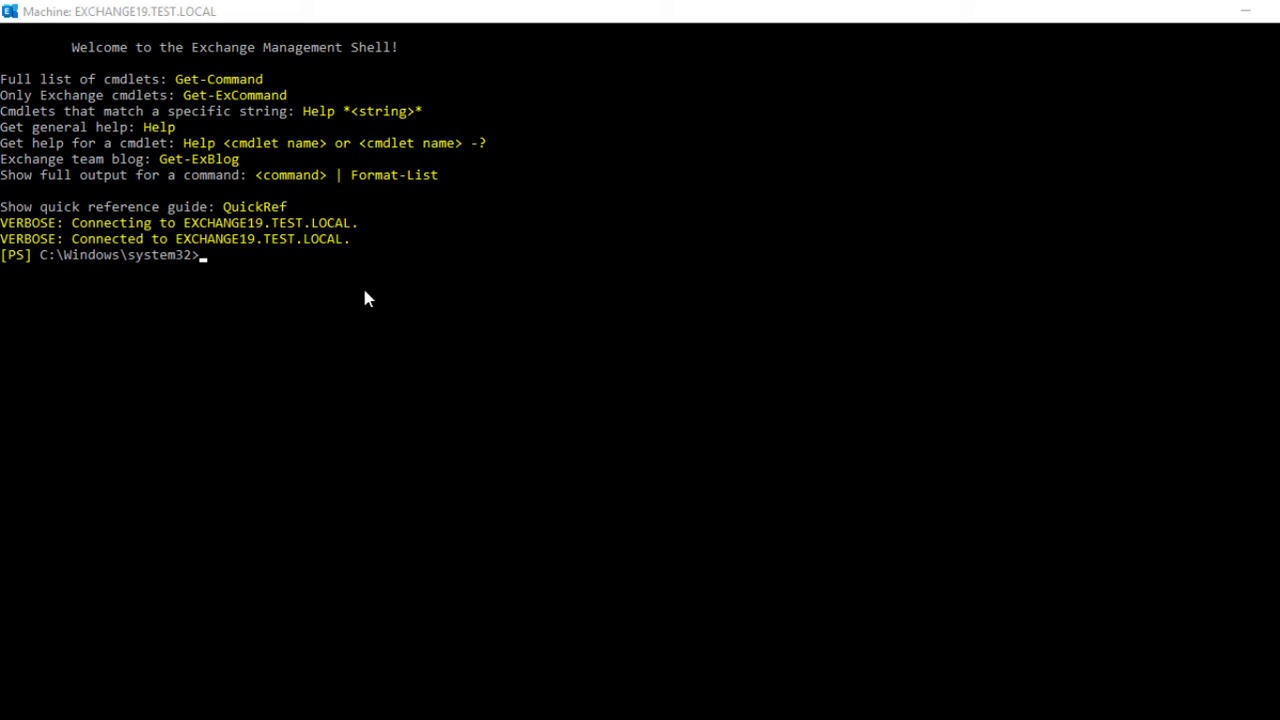
# Run New-MailboxExportRequest for the user to the PSTExport share, then store all mailboxes with $Export = Get-Mailbox.
pyautogui.click(549, 14)
pyautogui.write('New-MailboxExportRequest -Mailbox Ravi -FilePath \\\\EXCHANGE19\\PSTExport\\Ravi.pst')
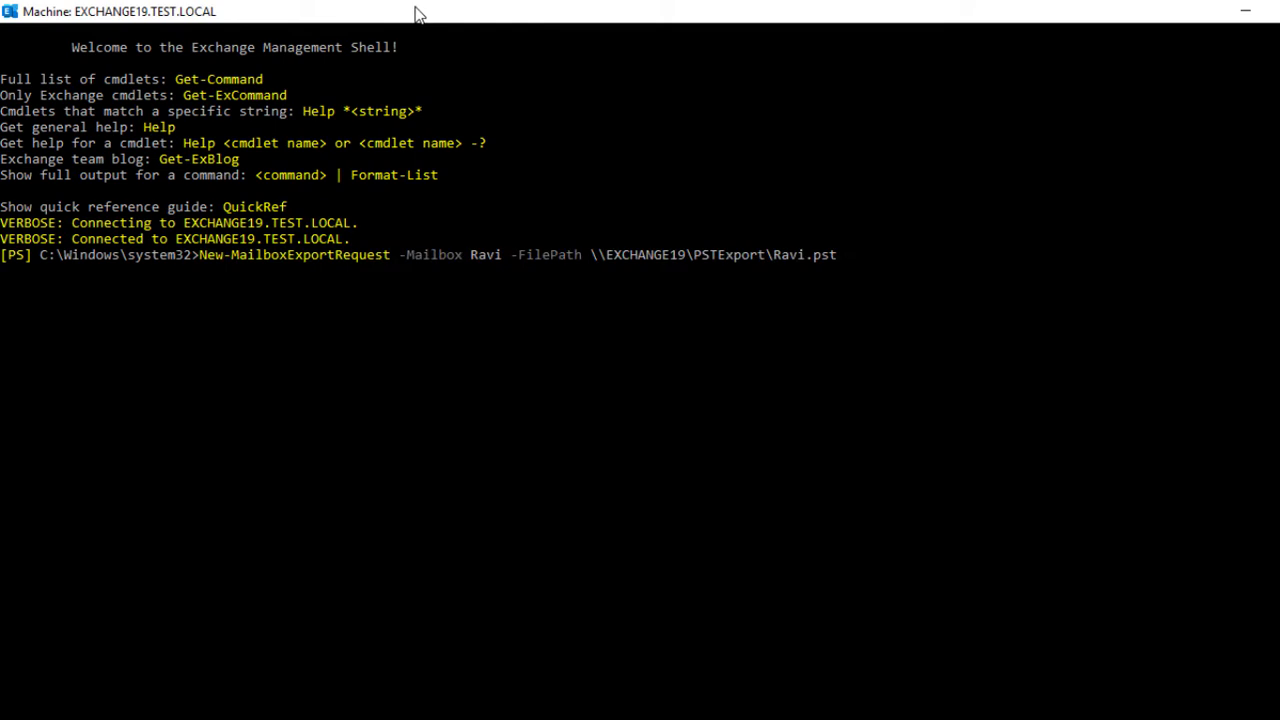
pyautogui.press('Return')
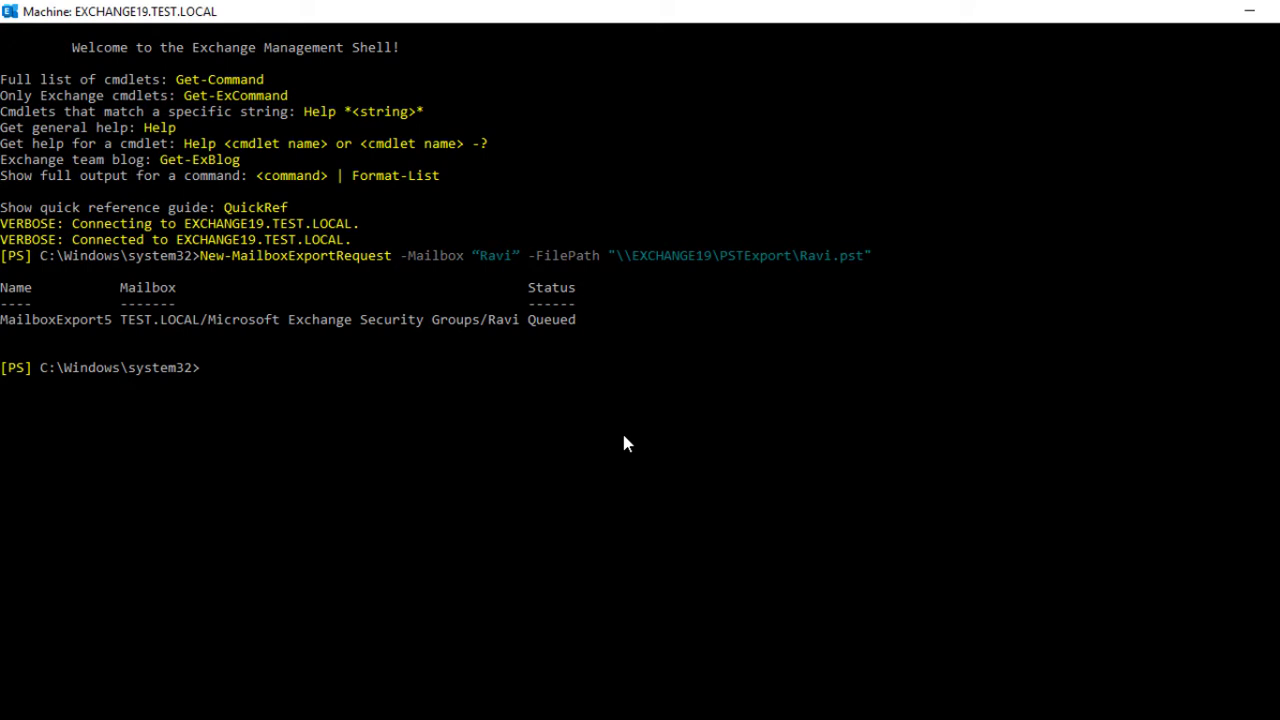
pyautogui.write('$Export = Get-Mailbox')
pyautogui.press('Return')
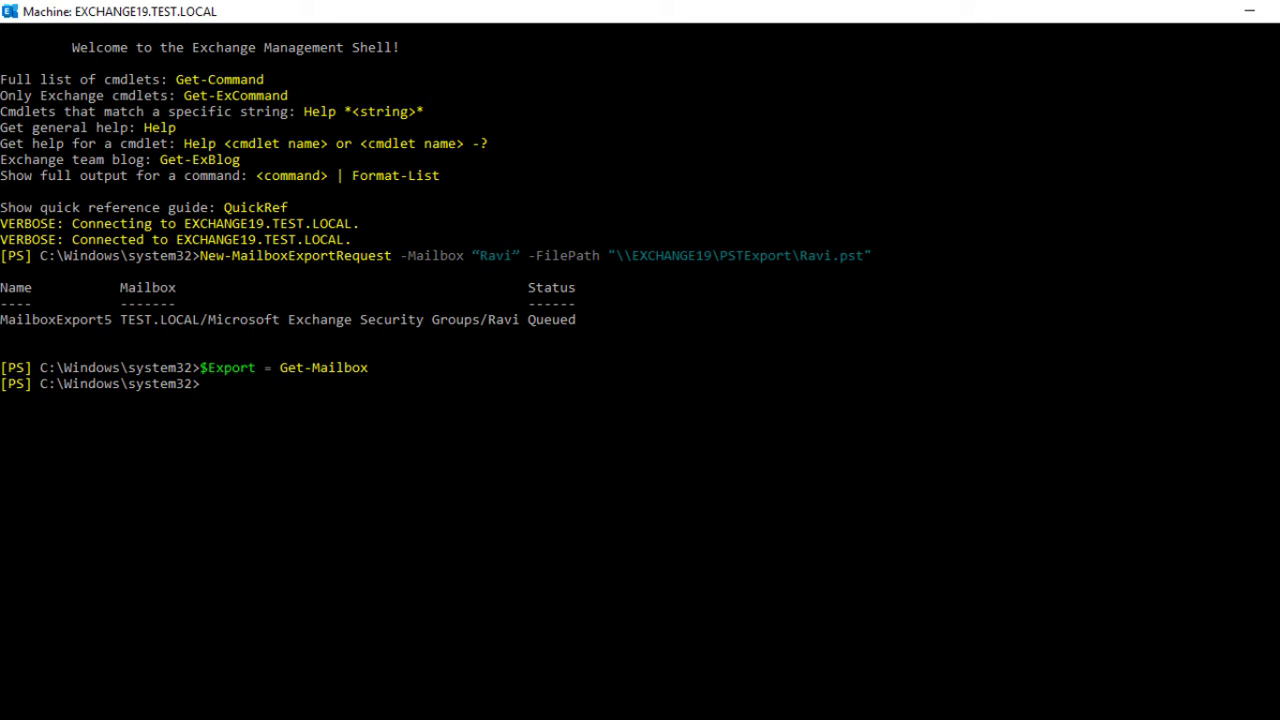
# Run the bulk $Export | New-MailboxExportRequest pipeline, then check progress with Get-MailboxExportRequestStatistics.
pyautogui.write('$Export|%{$_|New-MailboxExportRequest -FilePath \\EXCHANGE19\\PSTExport\\$($.File).pst')
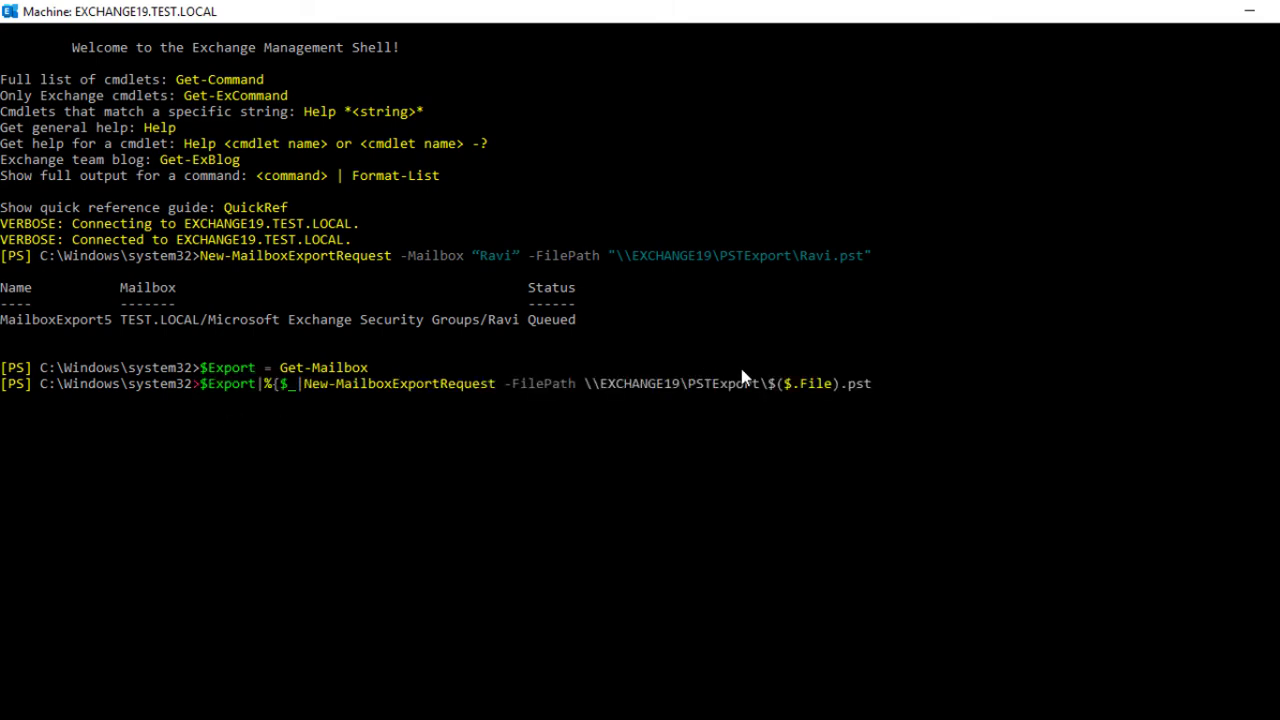
pyautogui.press('Return')
pyautogui.press('Return')
pyautogui.press('BackSpace')
pyautogui.press('BackSpace')
pyautogui.press('Return')
pyautogui.press('BackSpace')
pyautogui.press('BackSpace')
pyautogui.write('t')
pyautogui.press('Return')
pyautogui.press('Return')
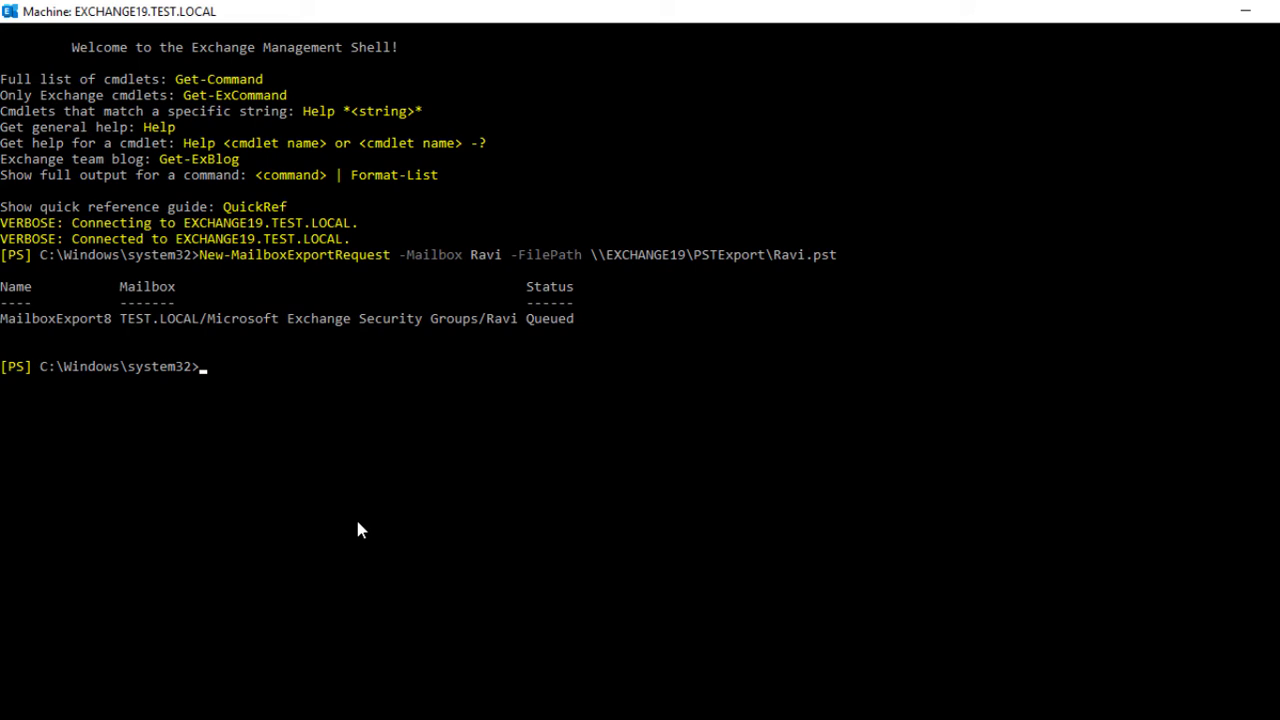
pyautogui.write('Get-MailboxExportRequest | Get-MailboxExportRequestStatistics')
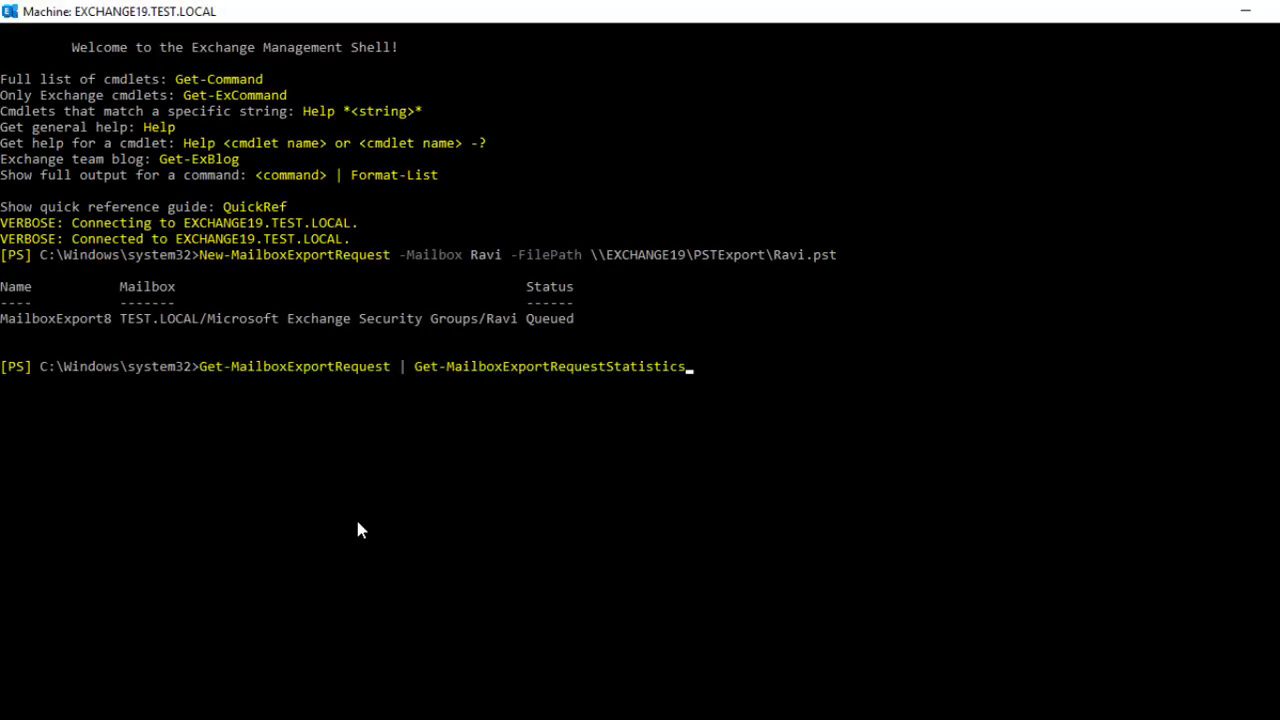
pyautogui.press('Return')
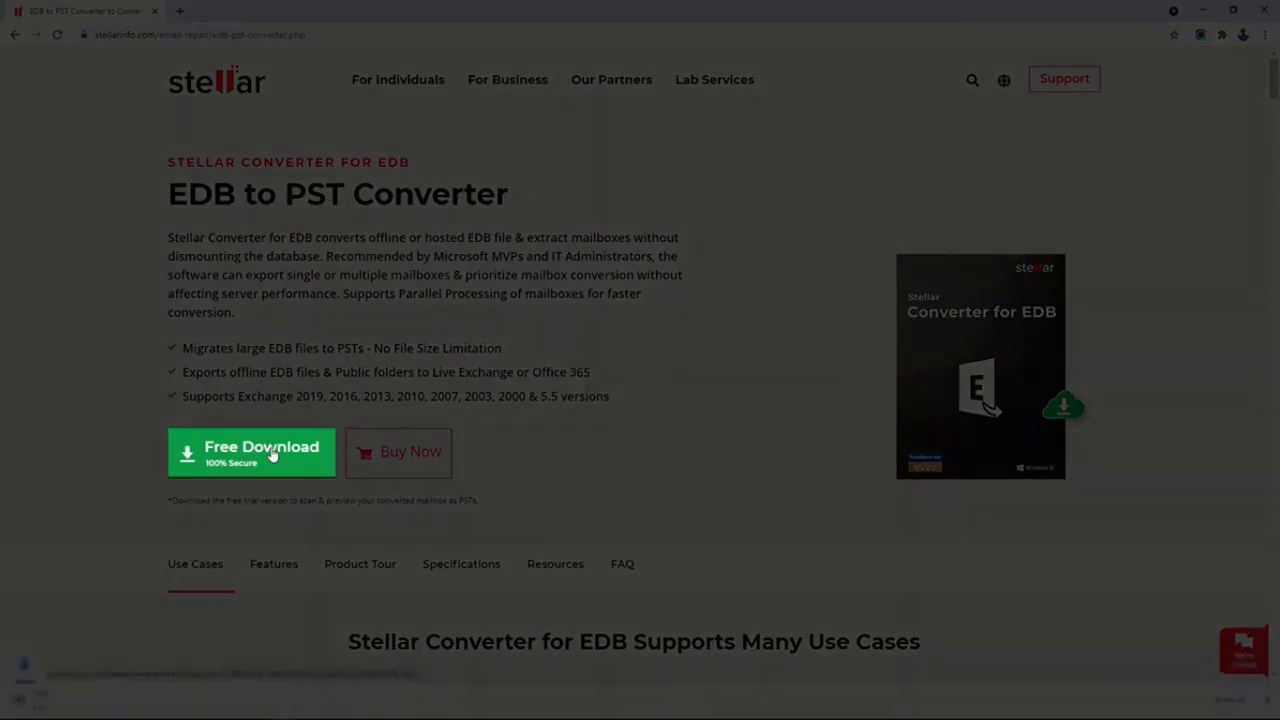
# Download the Stellar Converter for EDB free trial from the EDB to PST Converter page.
pyautogui.click(272, 455)
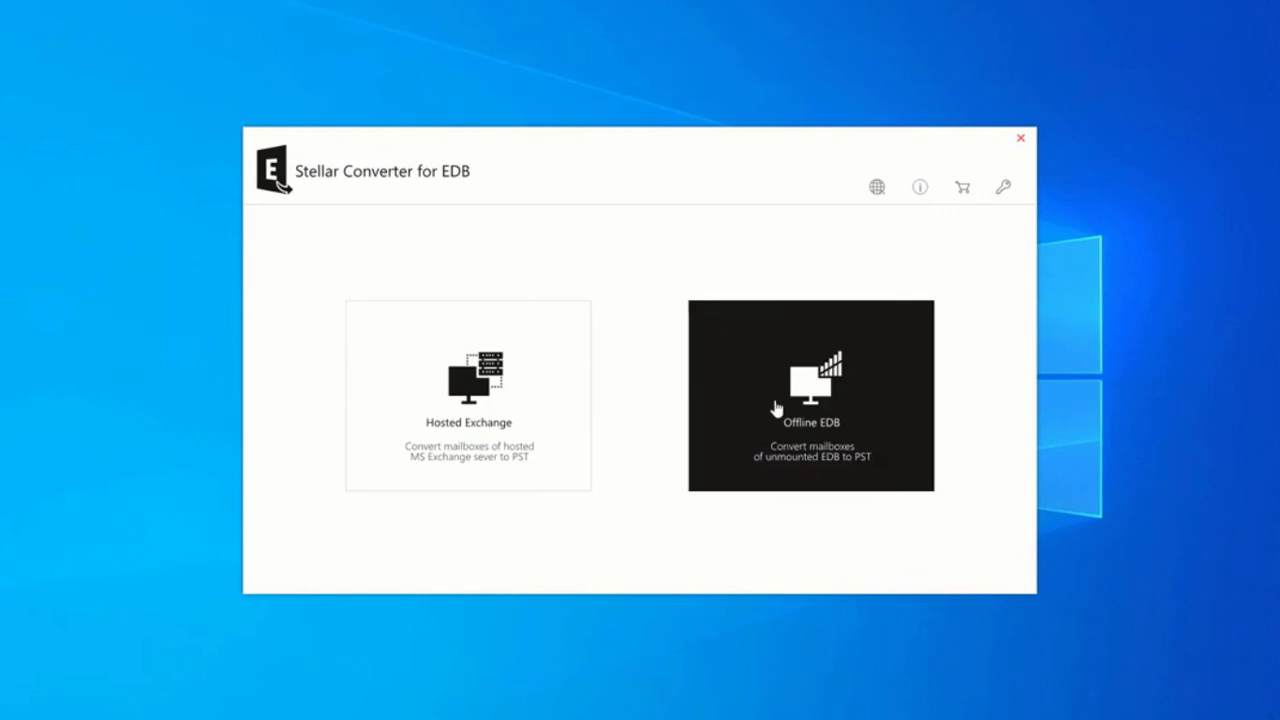
# Choose Offline EDB, select the new_19.edb database file, and scan it.
pyautogui.click(776, 408)
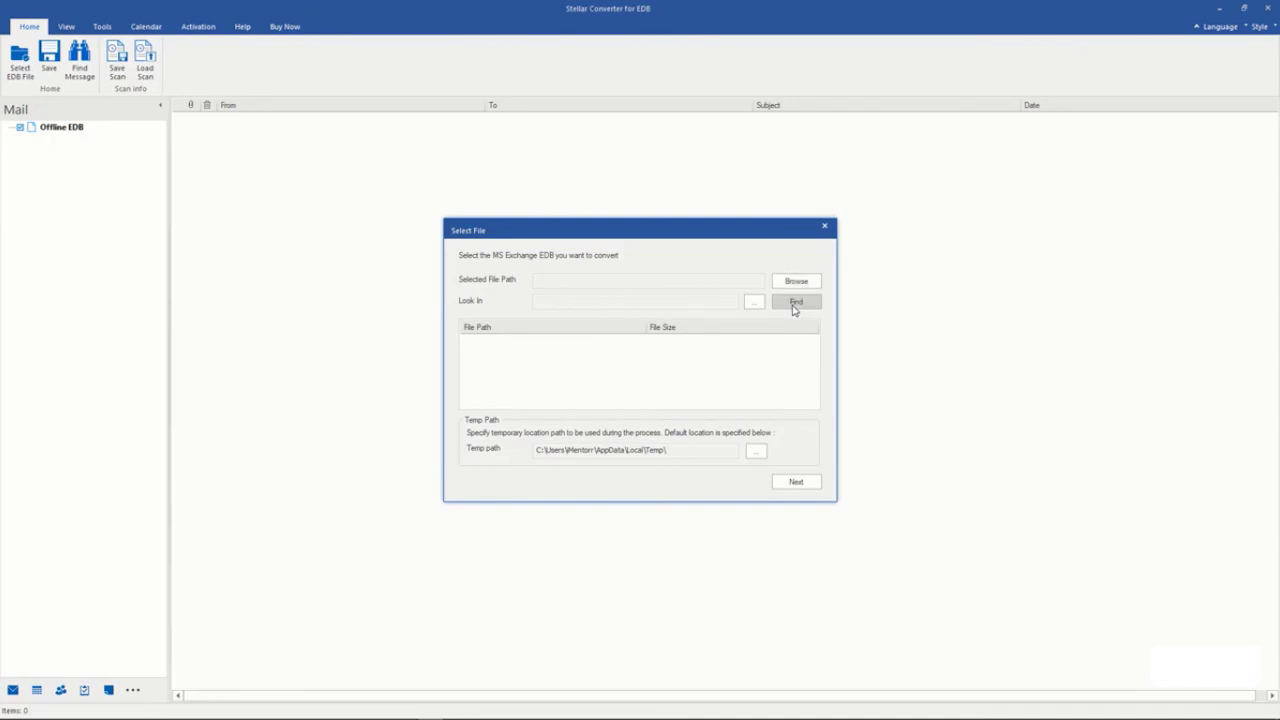
pyautogui.click(795, 282)
pyautogui.click(855, 518)
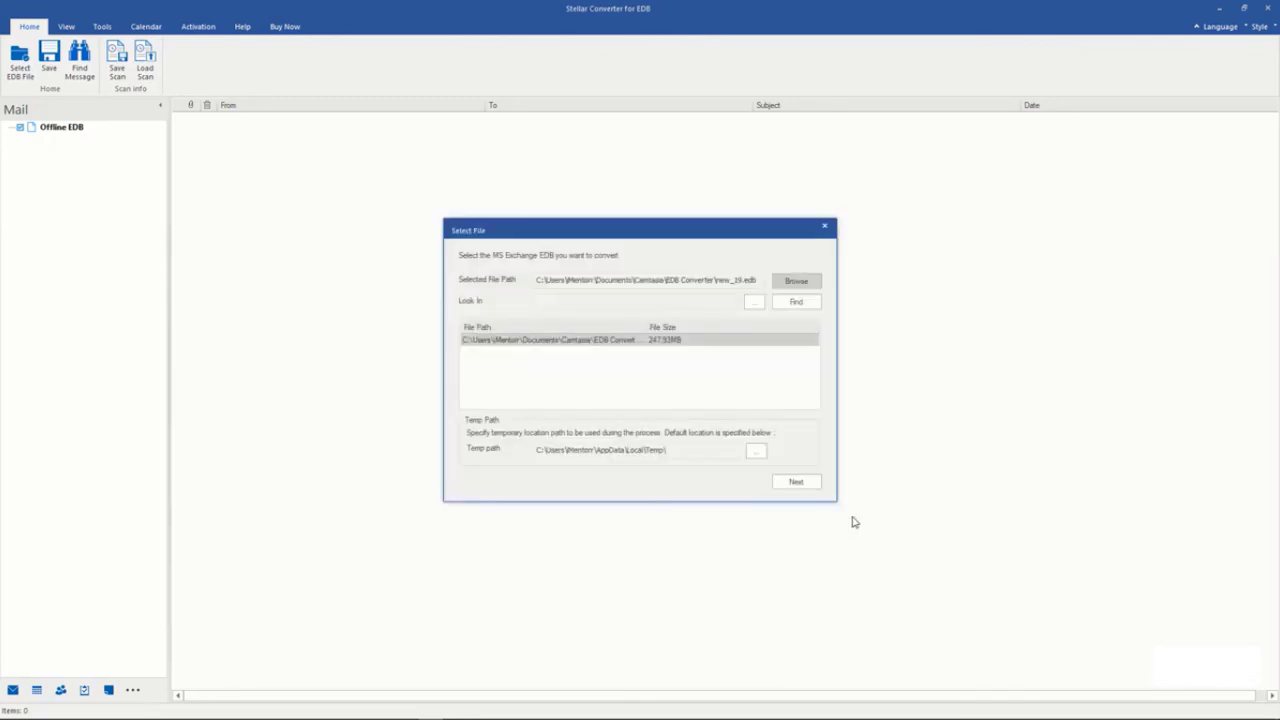
pyautogui.click(796, 482)
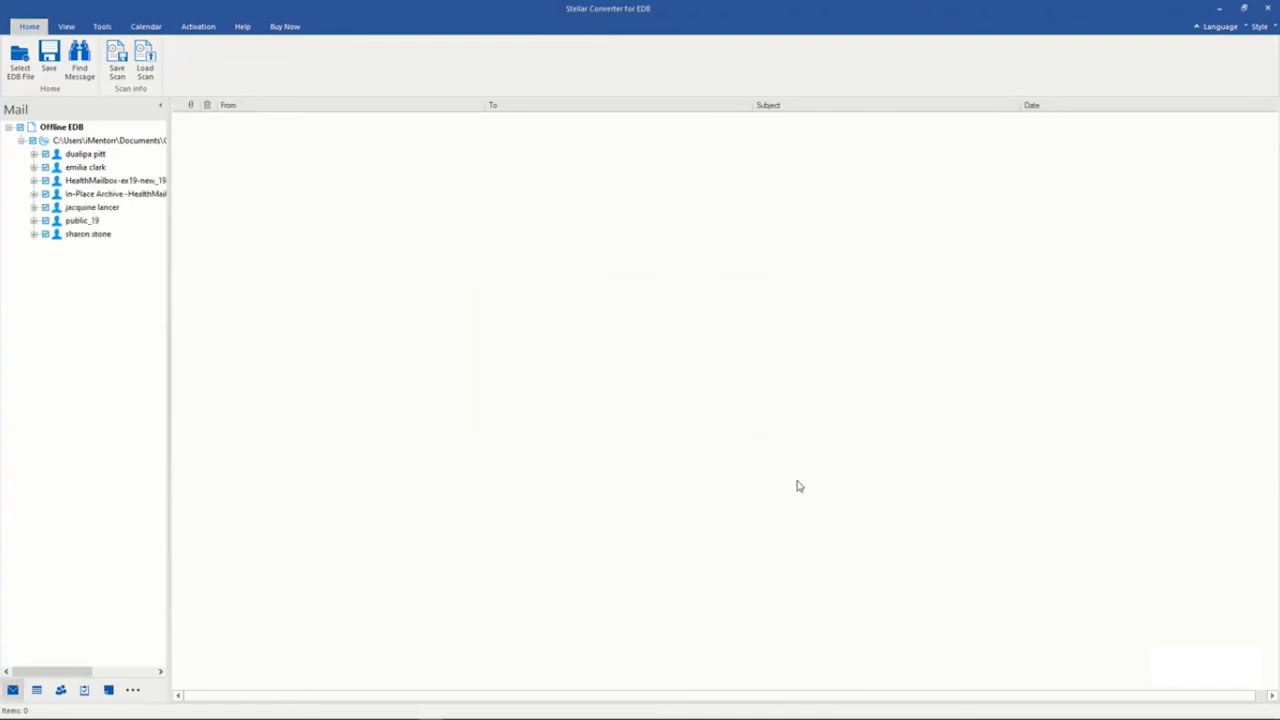
# Expand the second mailbox, view its Inbox, Calendar and Contacts, then bring up the Save As options.
pyautogui.doubleClick(85, 167)
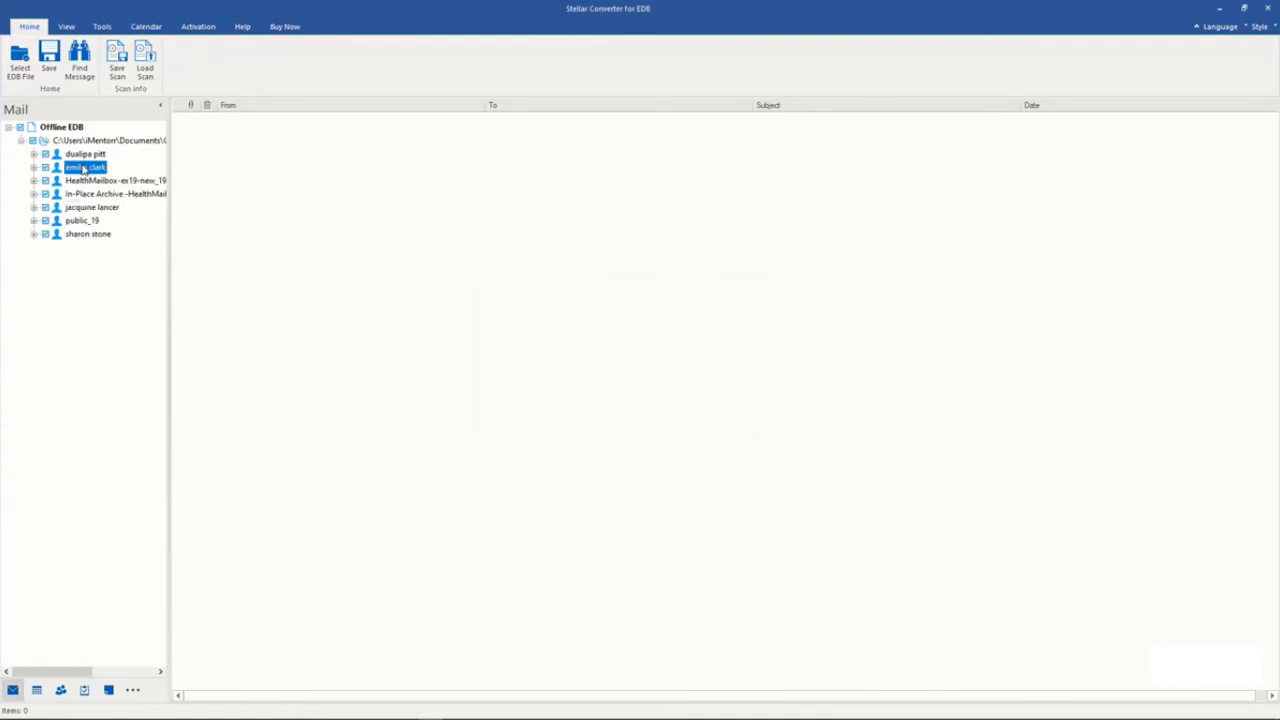
pyautogui.click(88, 273)
pyautogui.click(93, 180)
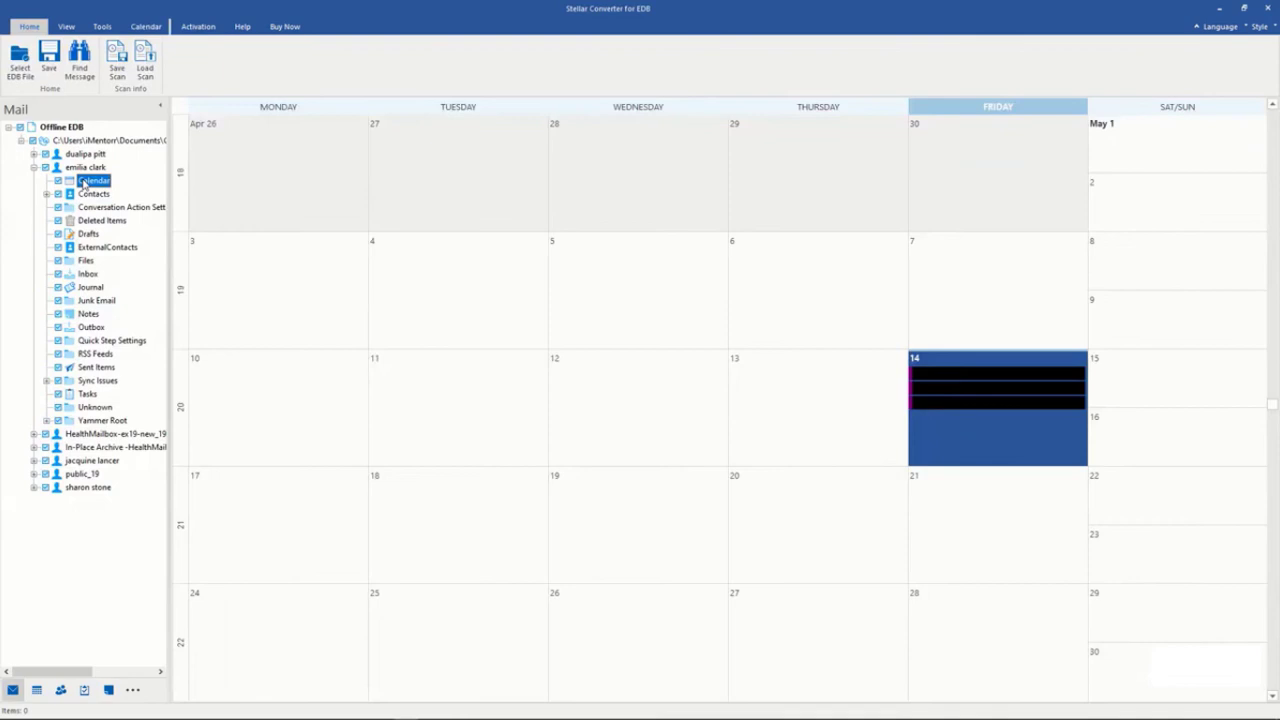
pyautogui.click(90, 194)
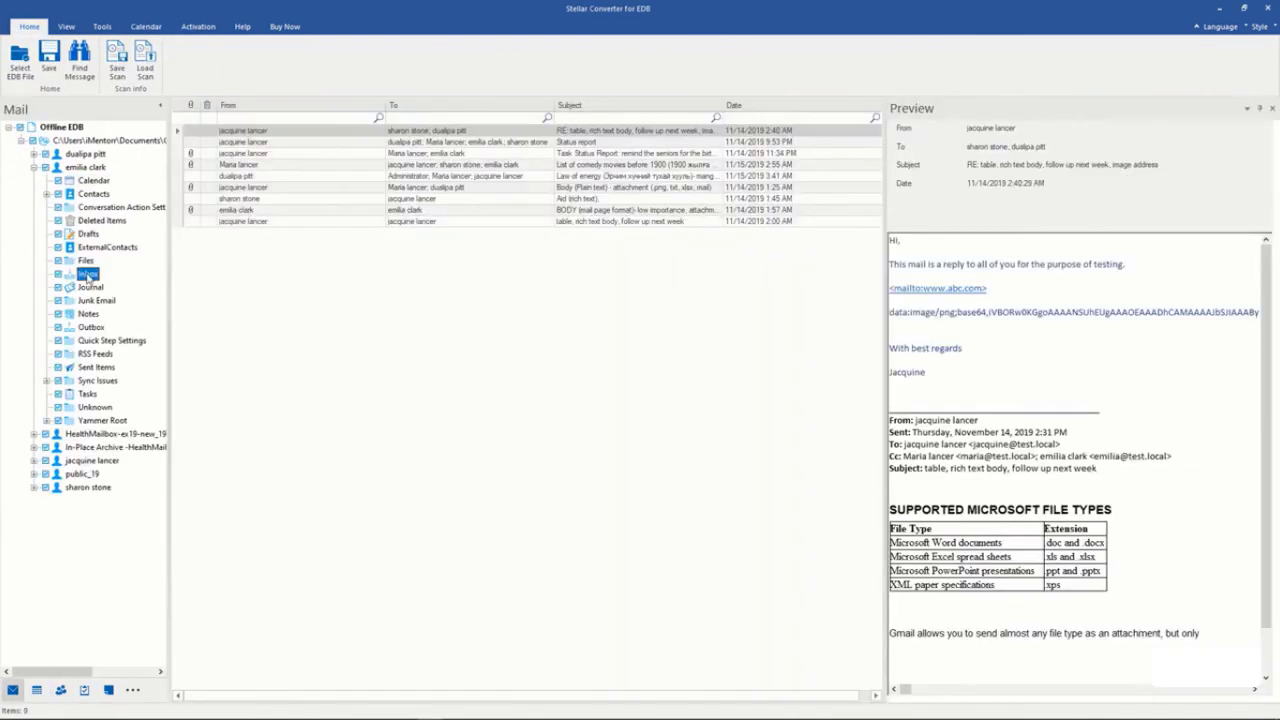
pyautogui.click(48, 60)
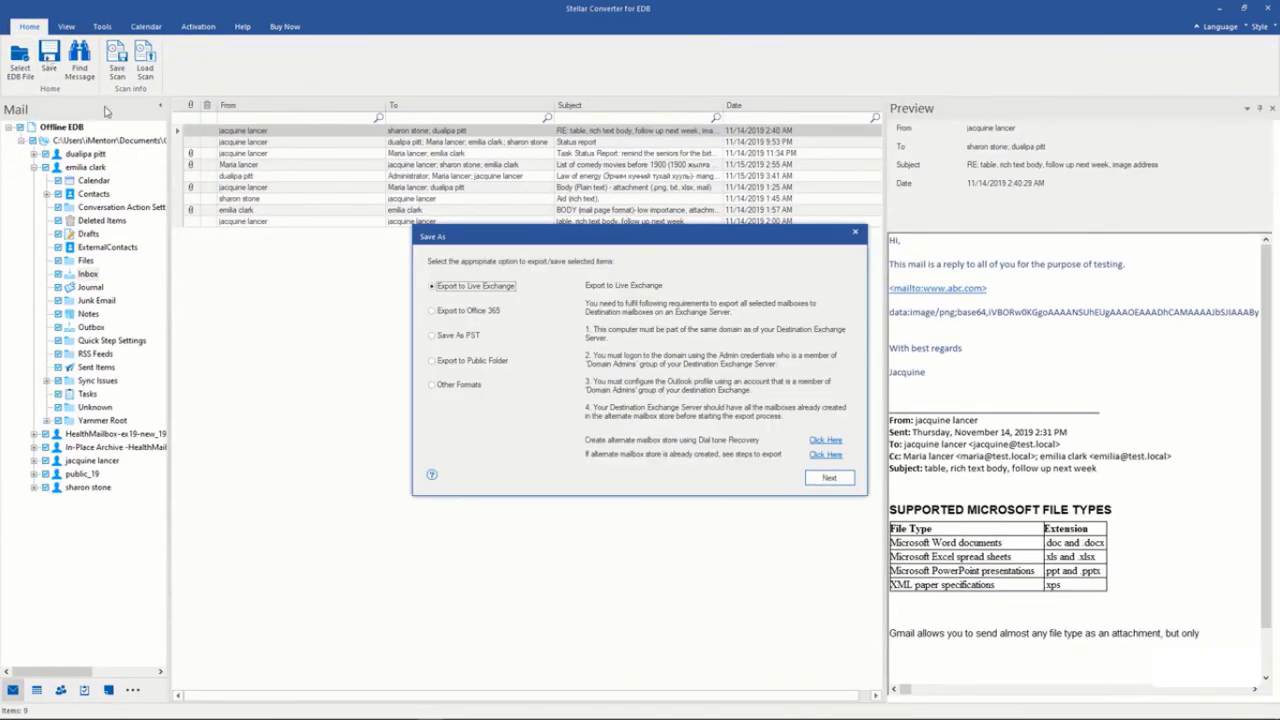
# Review the export options (live Exchange, Office 365, public folder, other formats) and choose Save as PST.
pyautogui.click(460, 338)
pyautogui.click(456, 385)
pyautogui.click(554, 387)
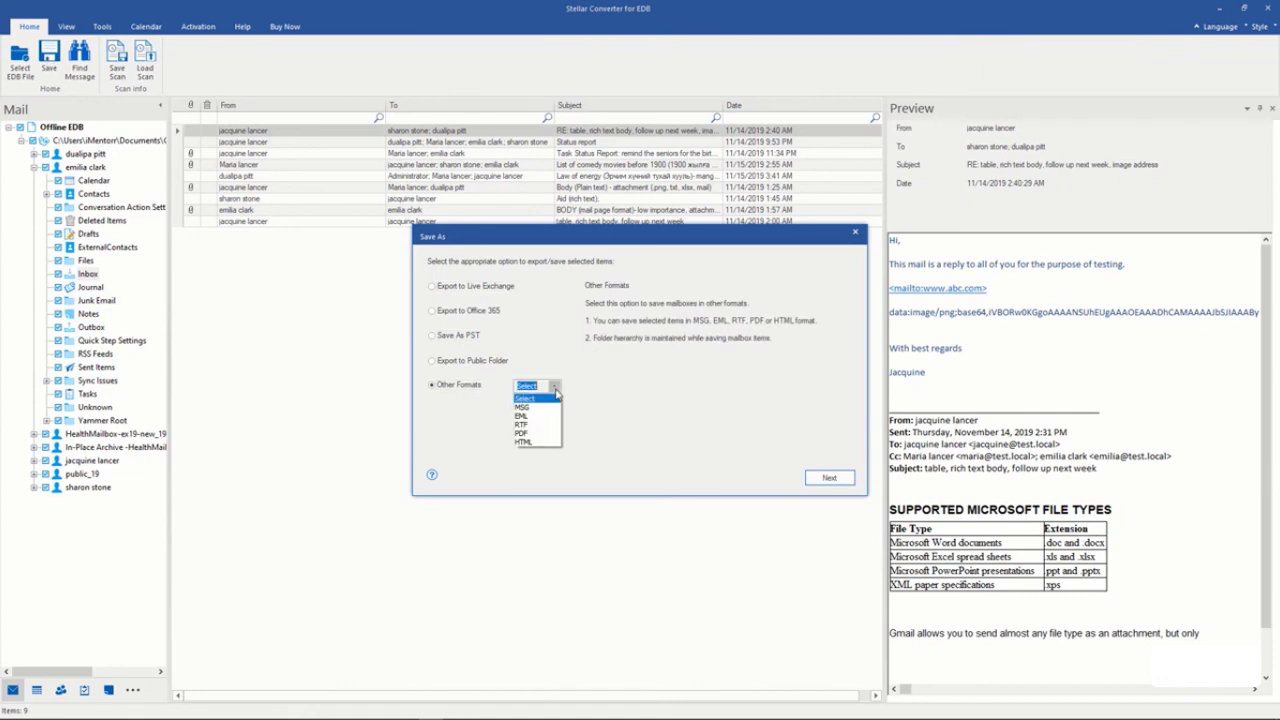
pyautogui.click(587, 435)
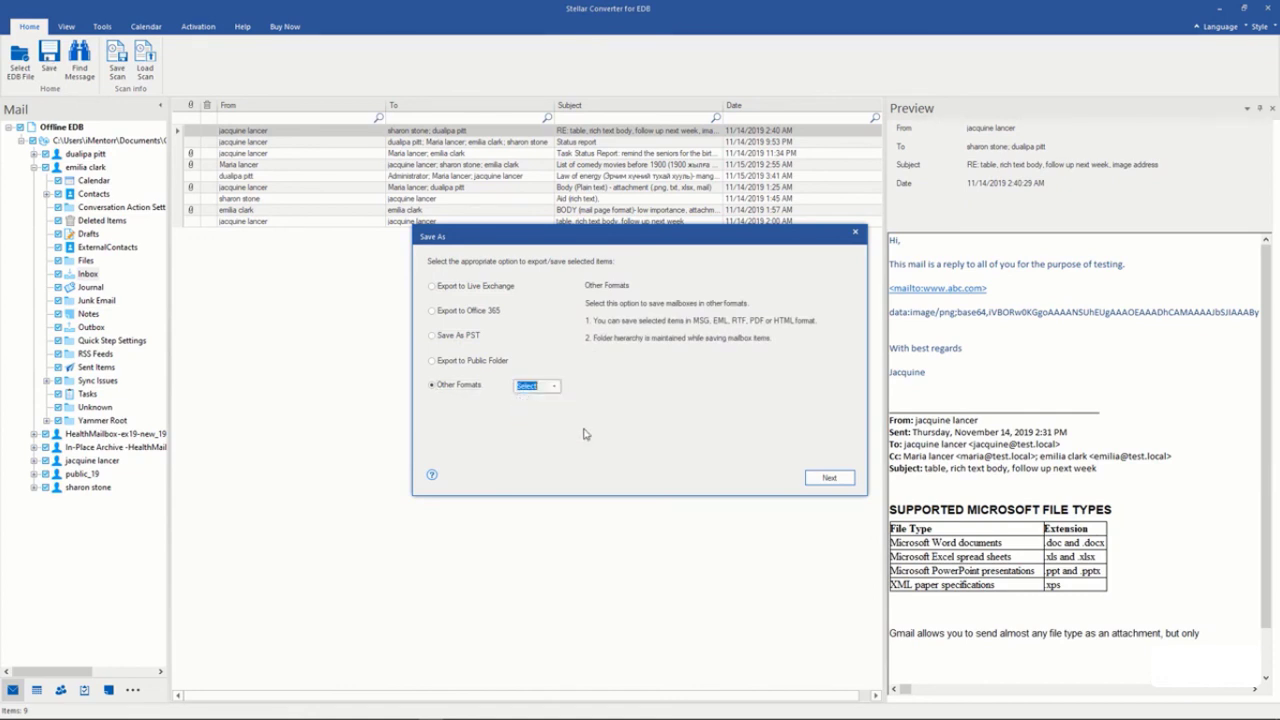
pyautogui.click(490, 290)
pyautogui.click(493, 312)
pyautogui.click(491, 362)
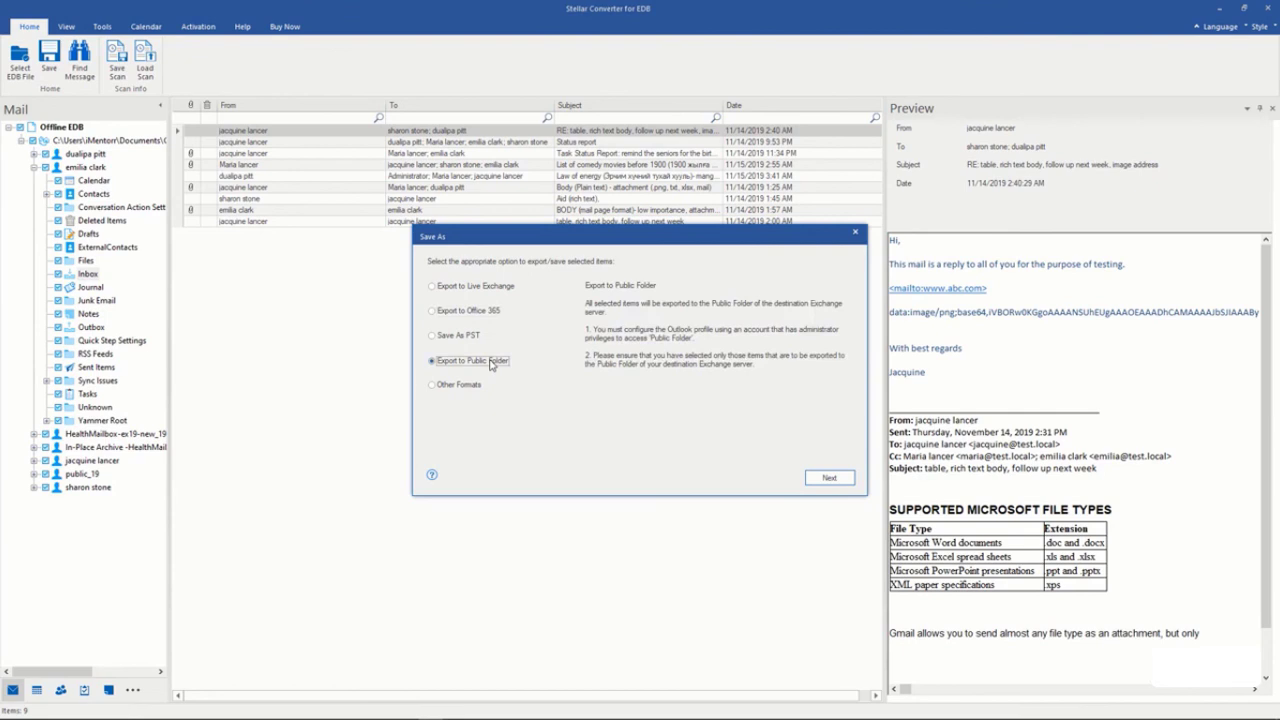
pyautogui.click(463, 337)
# Browse to and confirm the destination folder for the PST files.
pyautogui.click(830, 478)
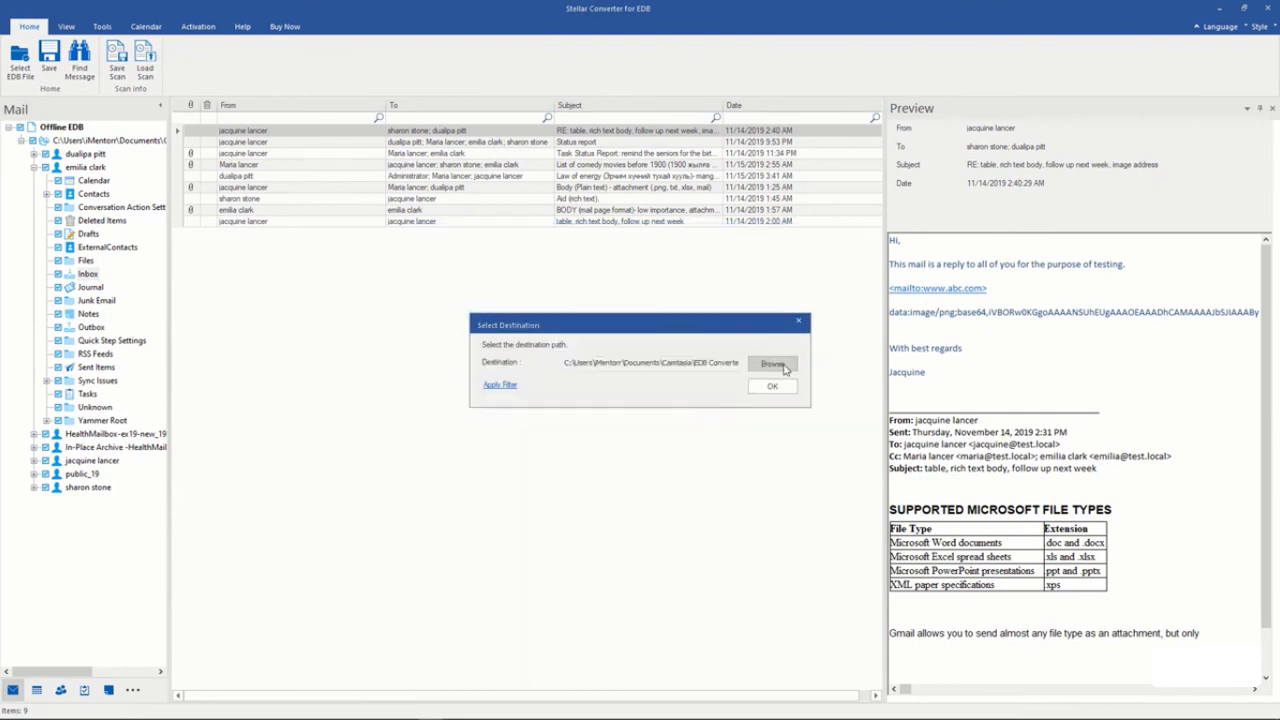
pyautogui.click(775, 364)
pyautogui.click(663, 471)
pyautogui.click(772, 387)
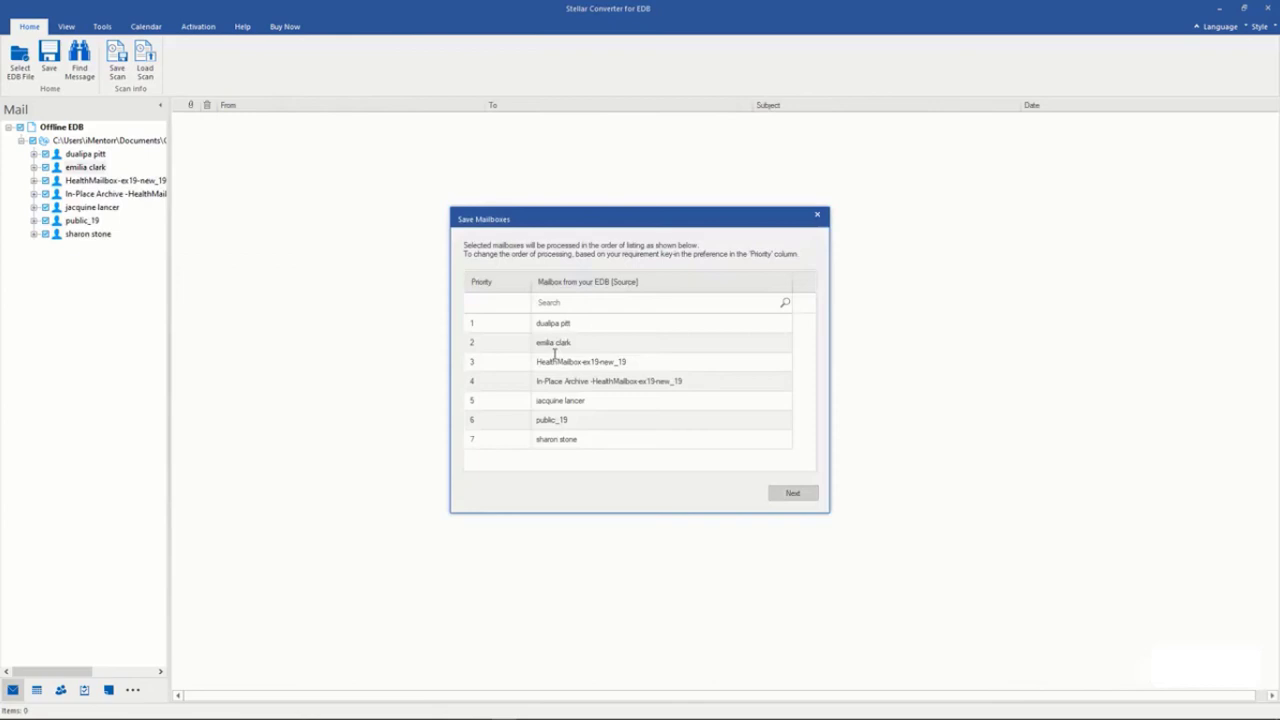
# Move the HealthMailbox to priority 2, search the list by mailbox name, and start saving.
pyautogui.click(495, 342)
pyautogui.click(521, 386)
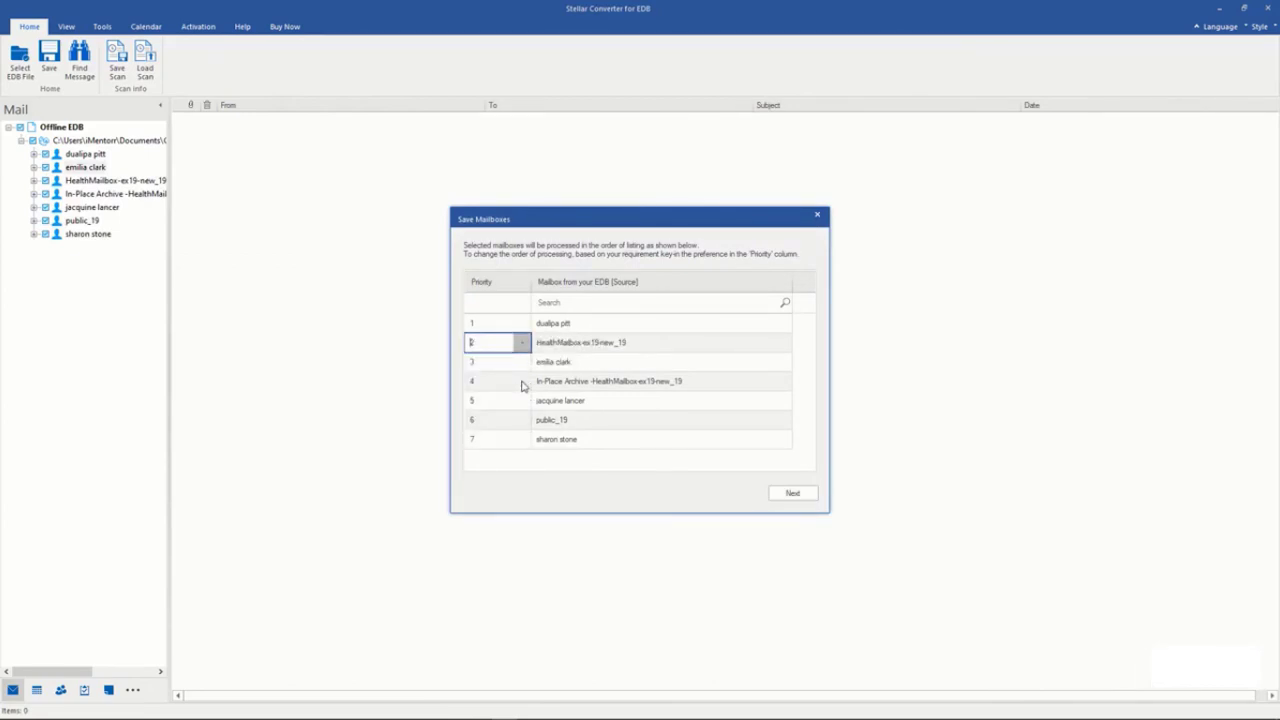
pyautogui.click(787, 302)
pyautogui.write('emili')
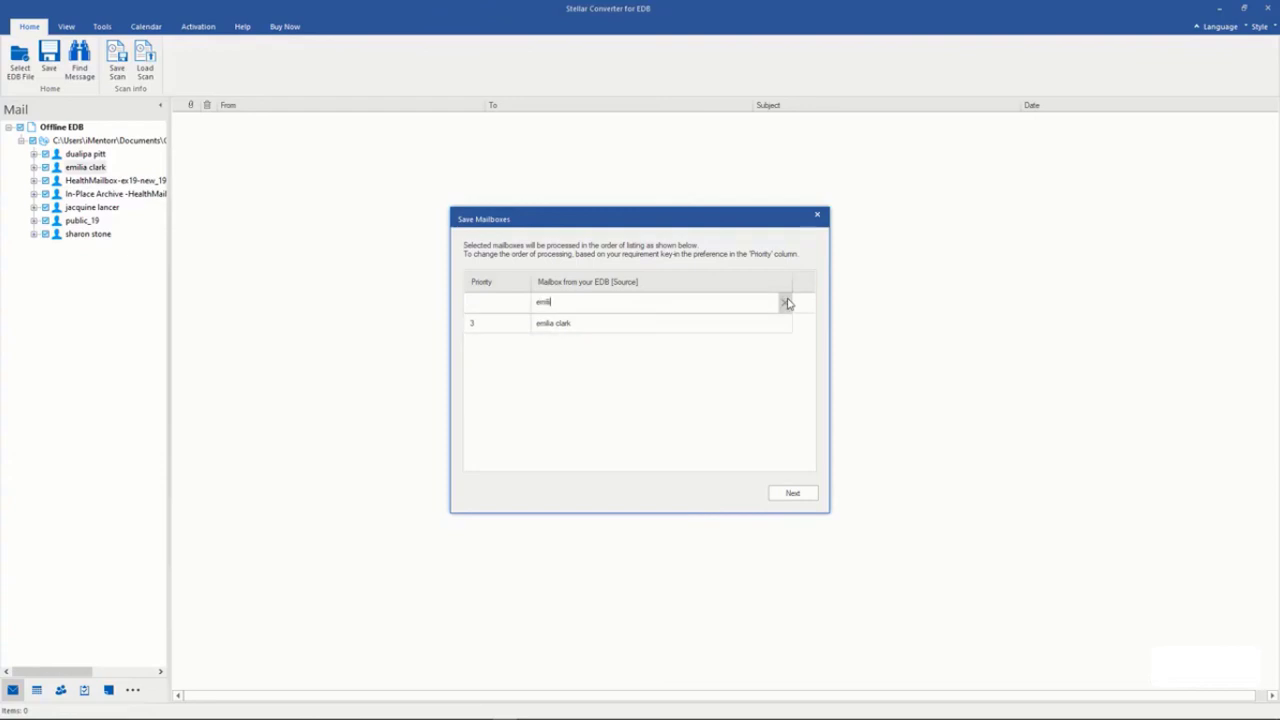
pyautogui.click(787, 302)
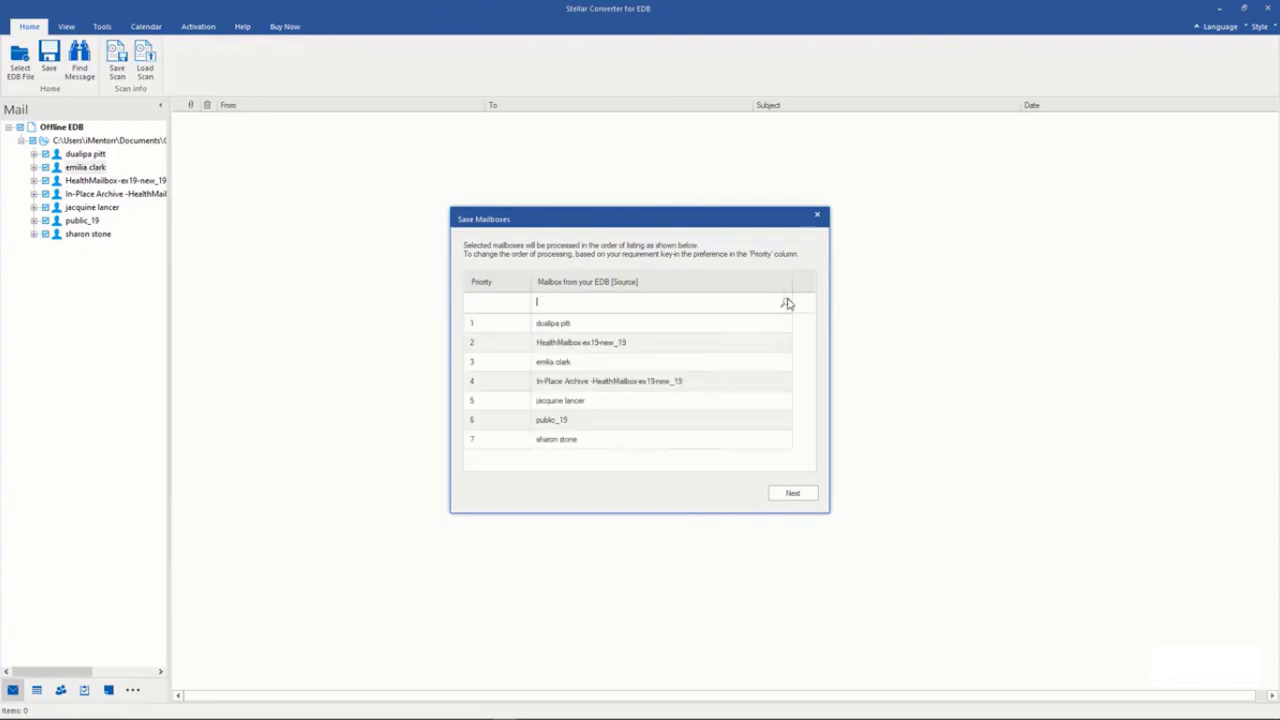
pyautogui.click(793, 494)
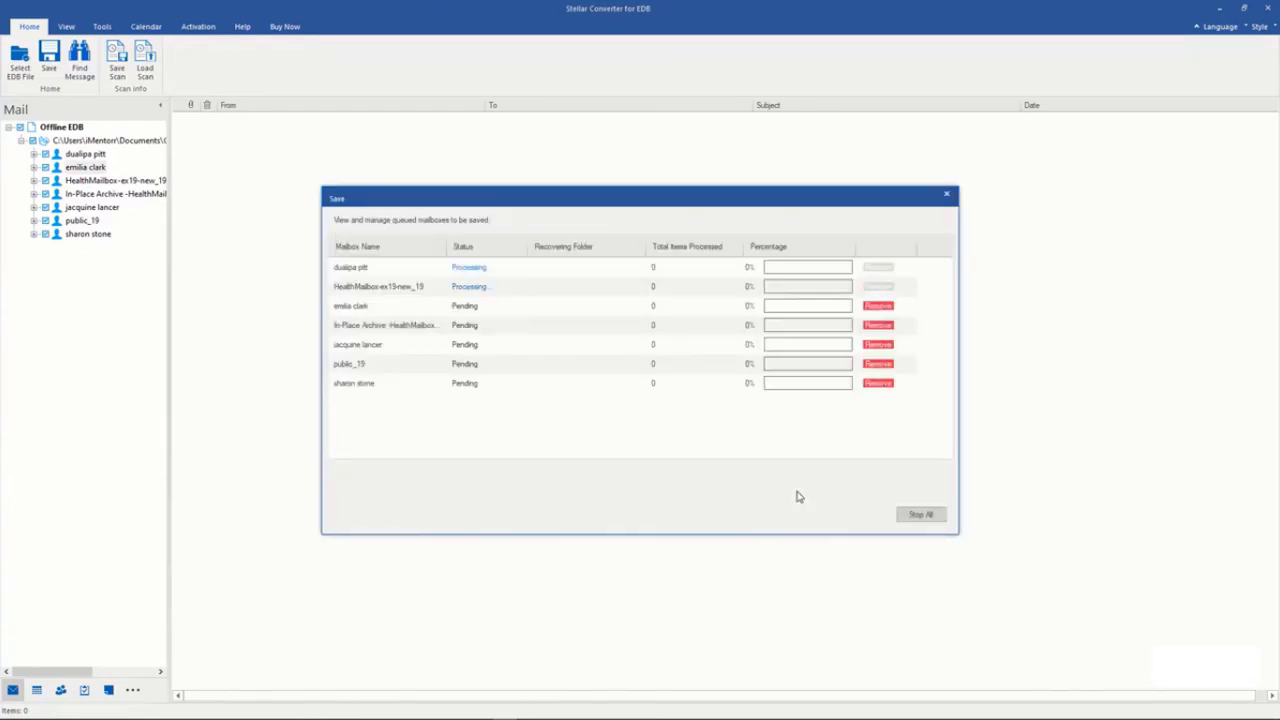